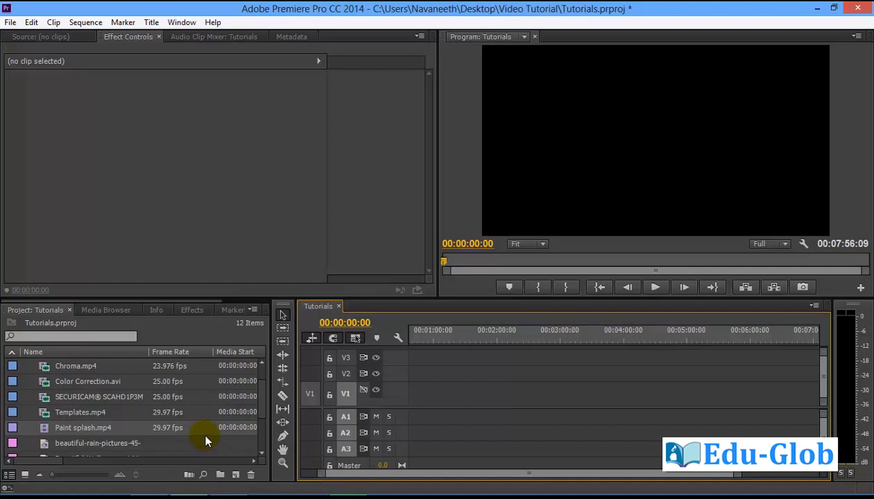
Import Chroma.mp4 and Paint splash.mp4 into the project, bringing it to 13 items
key(ctrl+i)
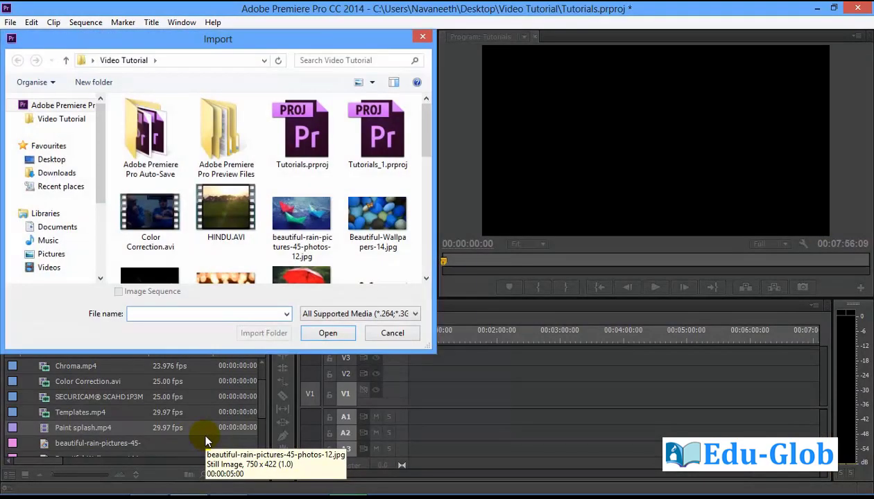
drag(424, 121, 430, 179)
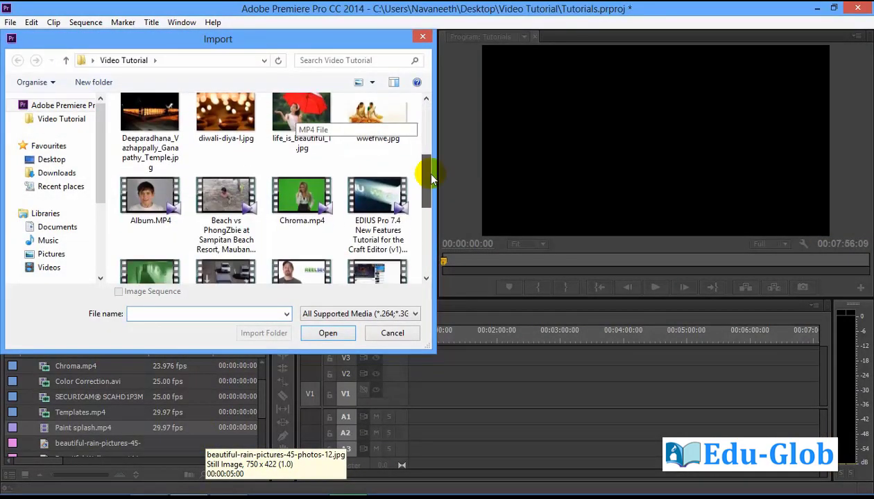
click(303, 200)
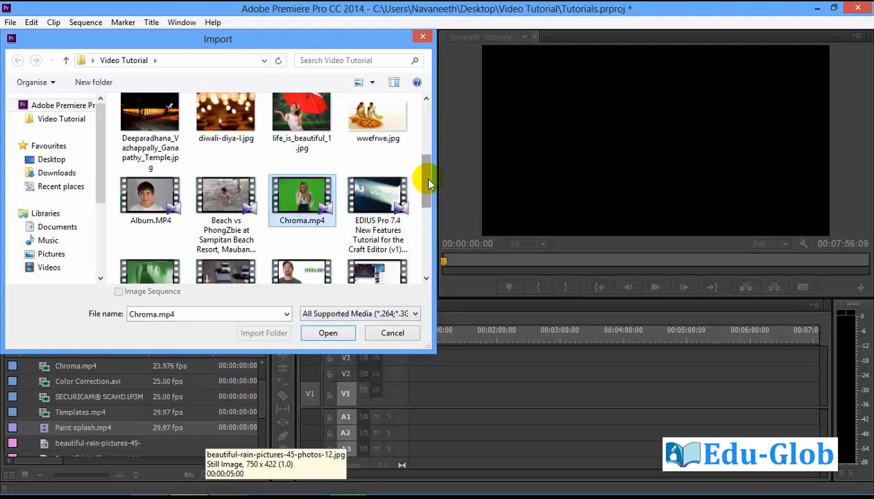
drag(428, 182, 427, 219)
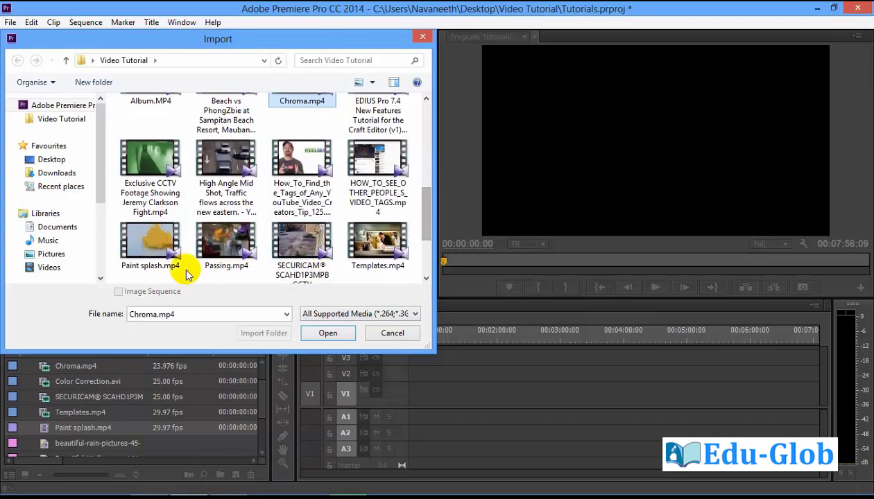
ctrl+click(139, 247)
click(329, 333)
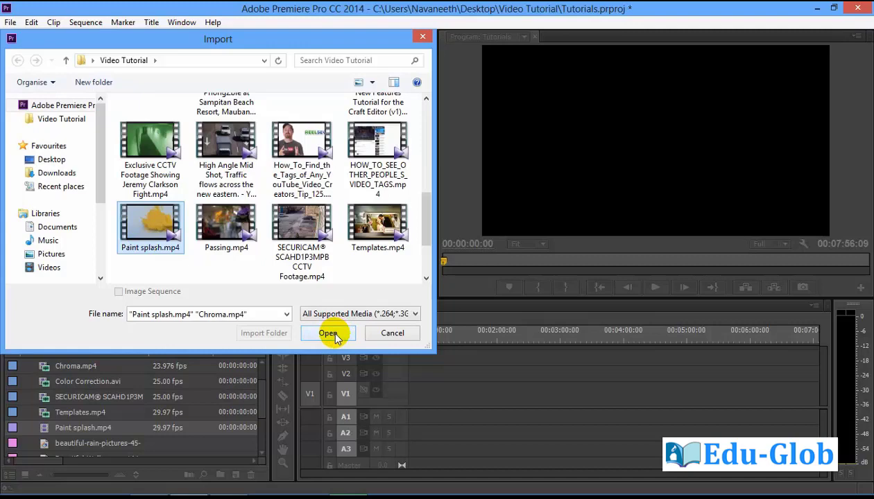
click(329, 333)
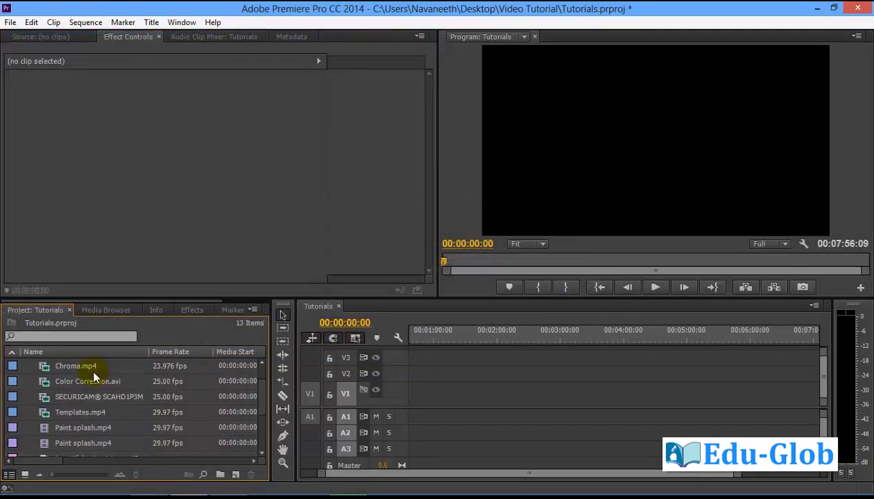
mouse_move(67, 371)
Place Chroma.mp4 on V1 of the Tutorials sequence, keeping the existing sequence settings
mouse_move(65, 366)
mouse_down()
mouse_move(448, 404)
mouse_move(413, 399)
mouse_up()
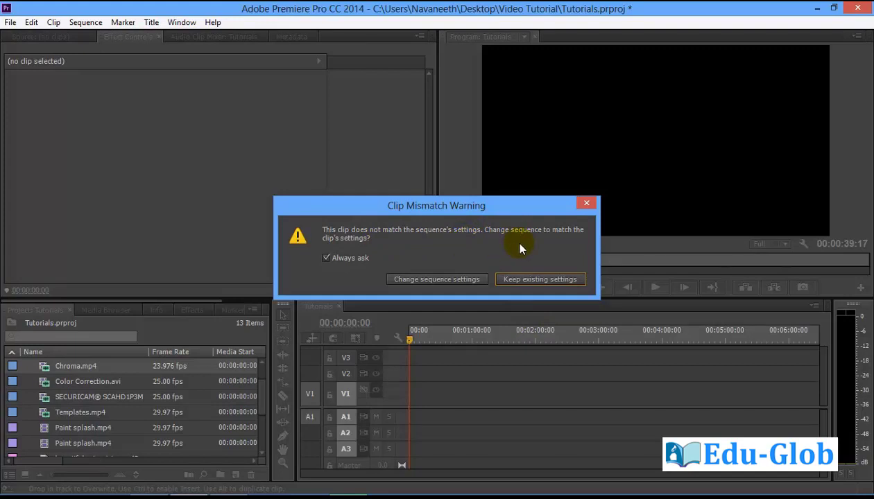
click(545, 280)
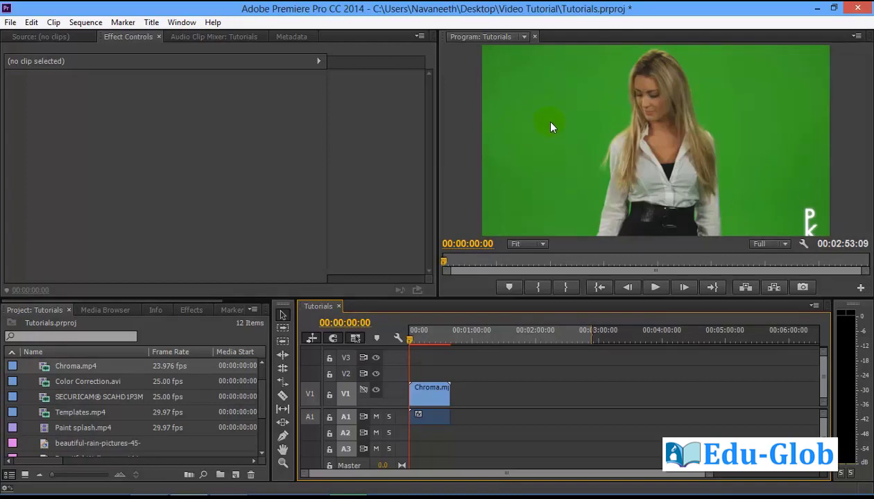
Apply Ultra Key from Video Effects > Keying to the Chroma clip on V1
click(194, 310)
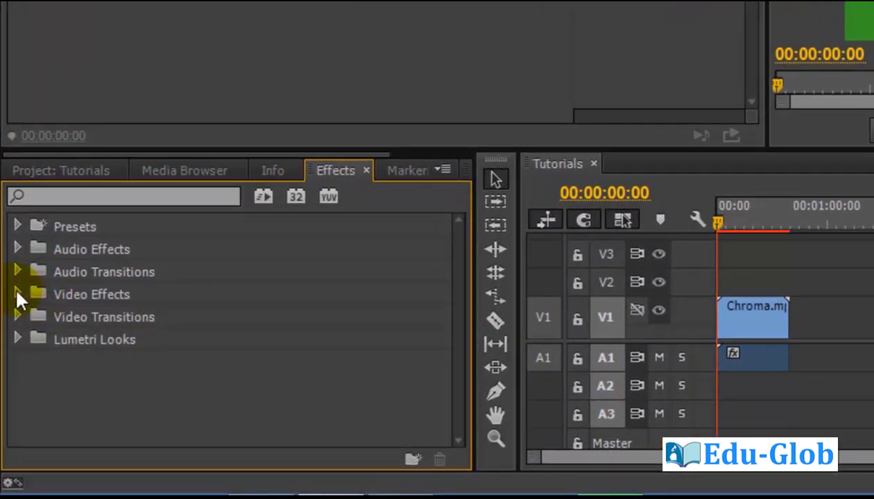
click(17, 294)
scroll(173, 336, down, 3)
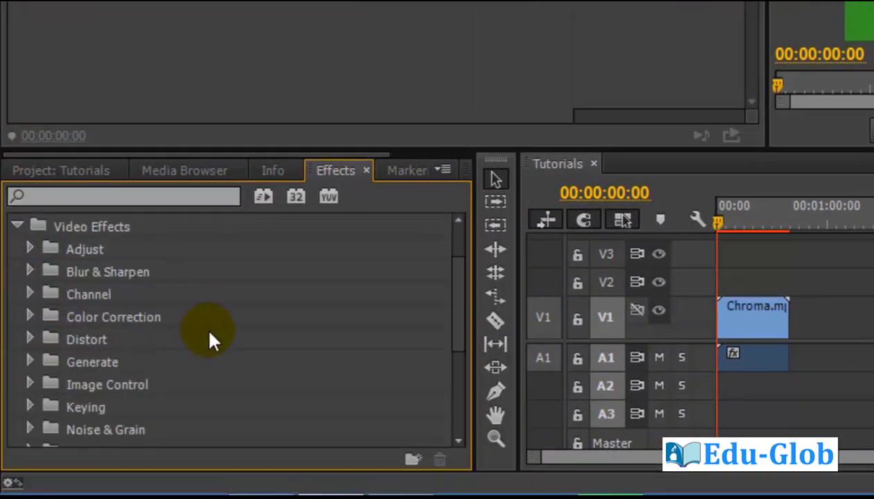
click(28, 409)
scroll(218, 346, down, 3)
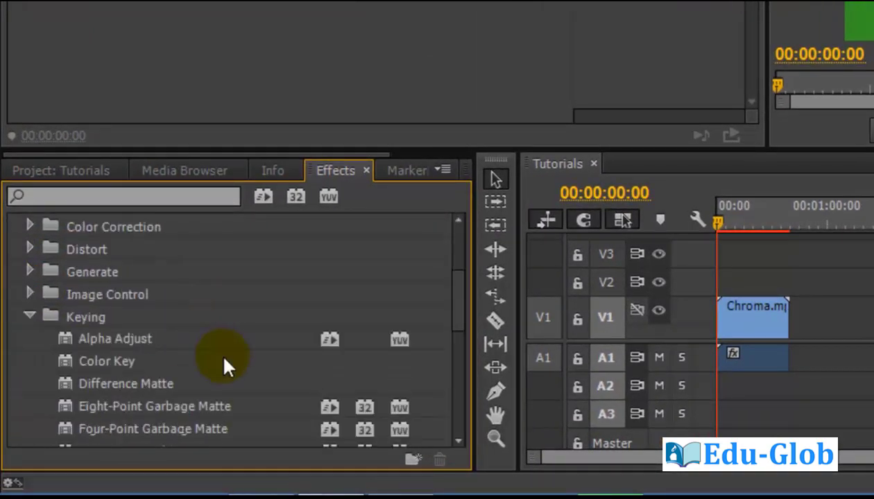
scroll(219, 361, down, 3)
scroll(216, 360, down, 2)
scroll(187, 399, down, 4)
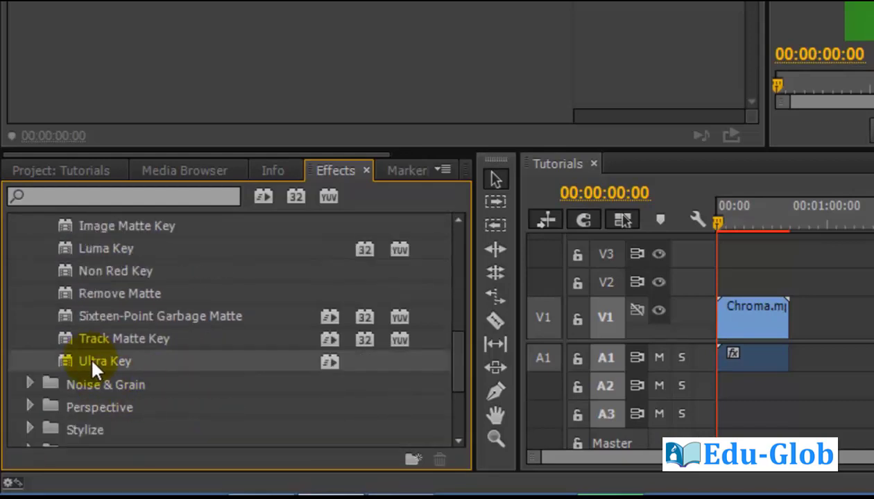
mouse_move(92, 362)
mouse_down()
mouse_move(767, 318)
mouse_move(757, 320)
mouse_up()
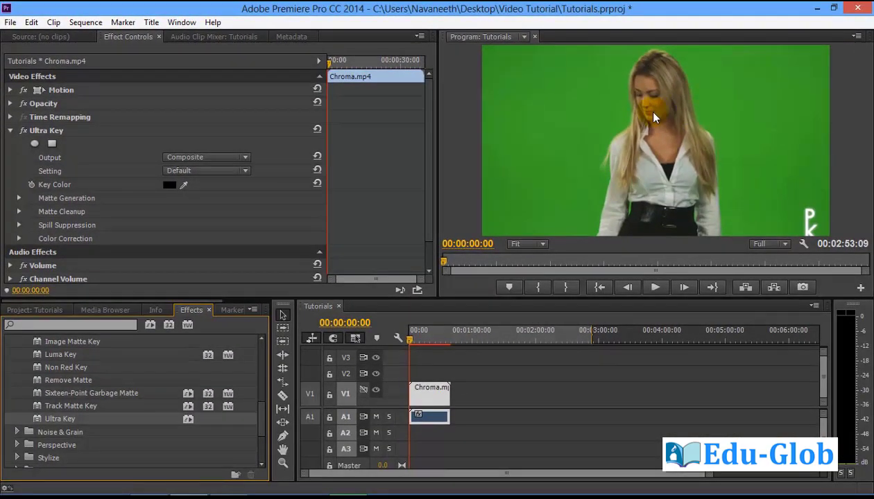
click(244, 158)
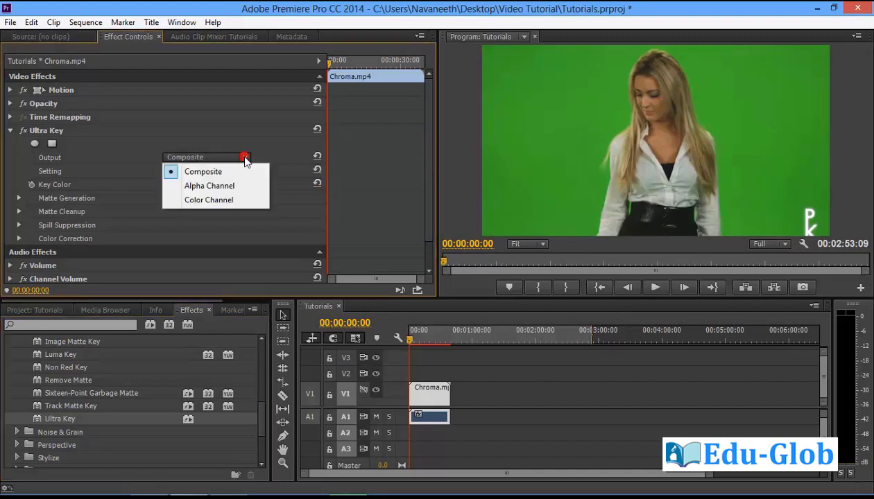
click(234, 188)
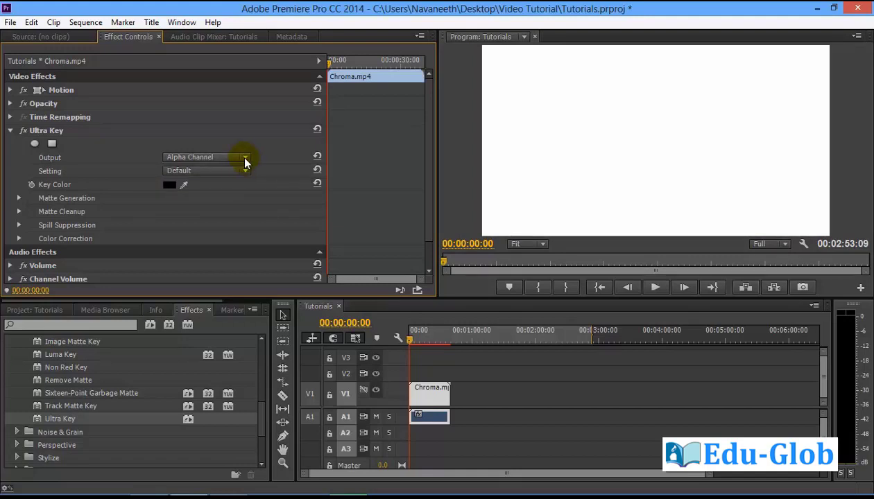
click(239, 156)
click(225, 200)
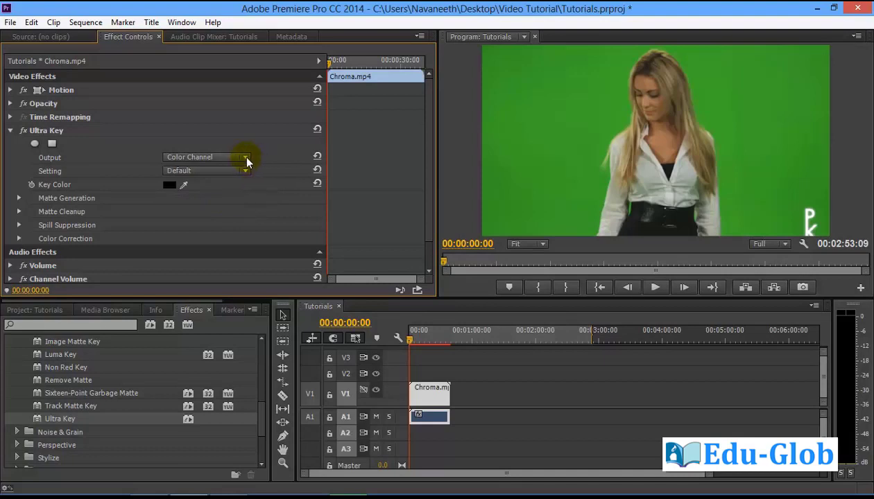
click(246, 158)
click(228, 170)
click(244, 171)
click(233, 199)
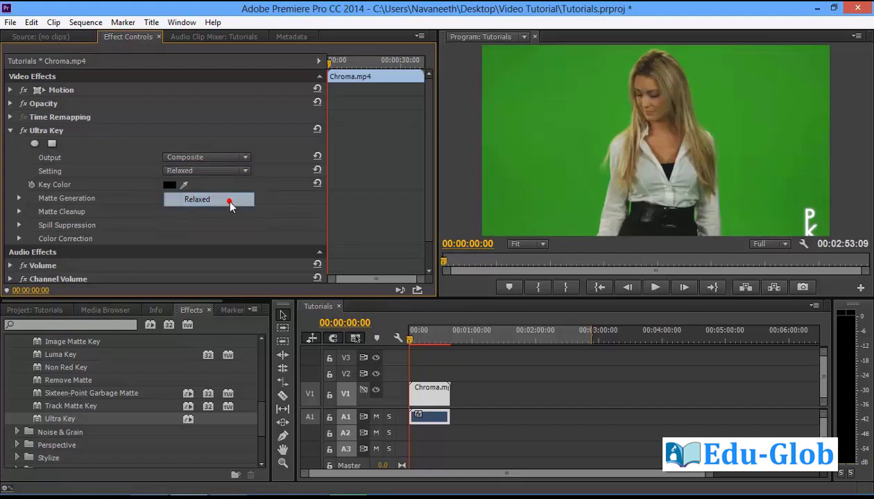
click(240, 170)
click(224, 213)
click(244, 171)
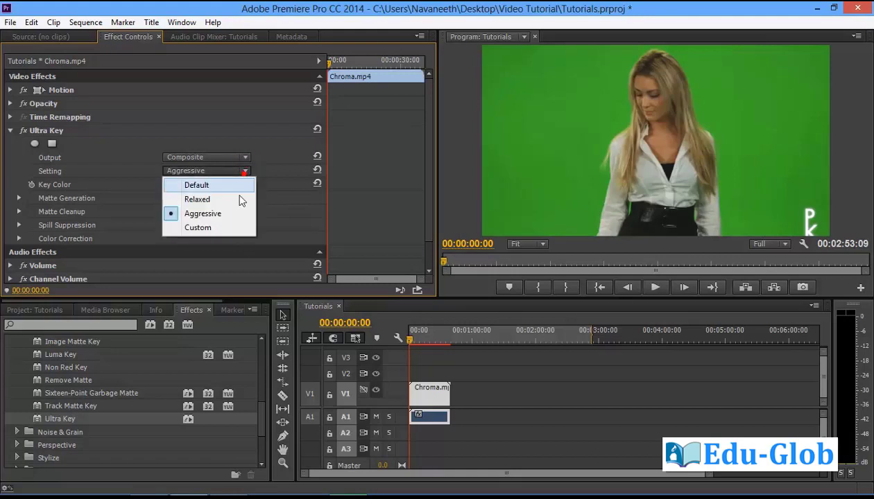
click(223, 228)
click(245, 172)
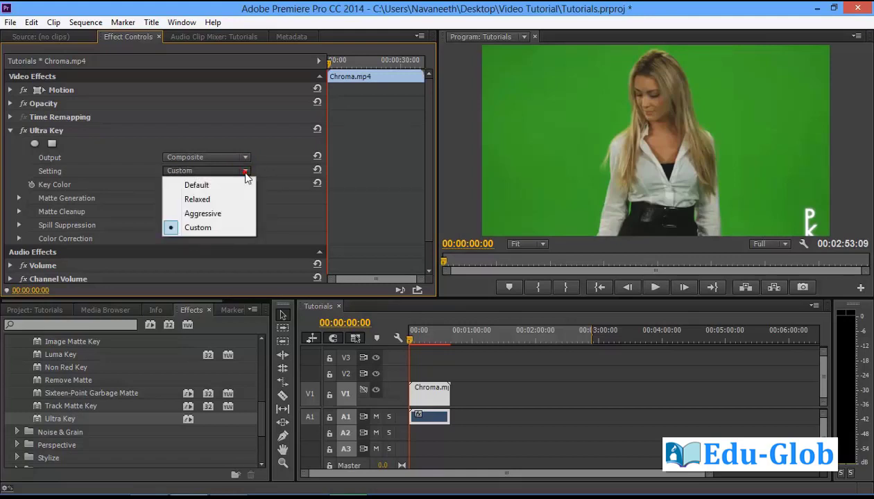
click(213, 186)
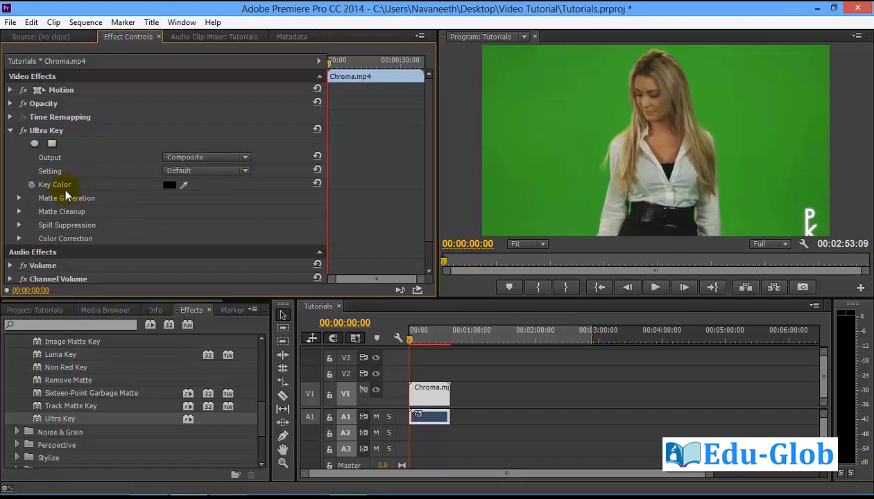
Sample the green backdrop as Ultra Key's key color, leaving the woman over black
click(183, 185)
mouse_move(186, 181)
mouse_down()
mouse_move(568, 170)
mouse_move(555, 132)
mouse_up()
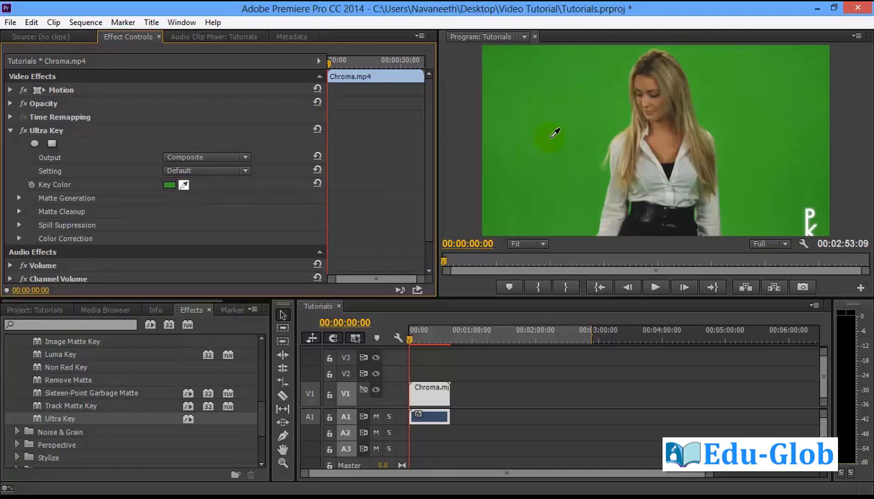
drag(554, 133, 552, 138)
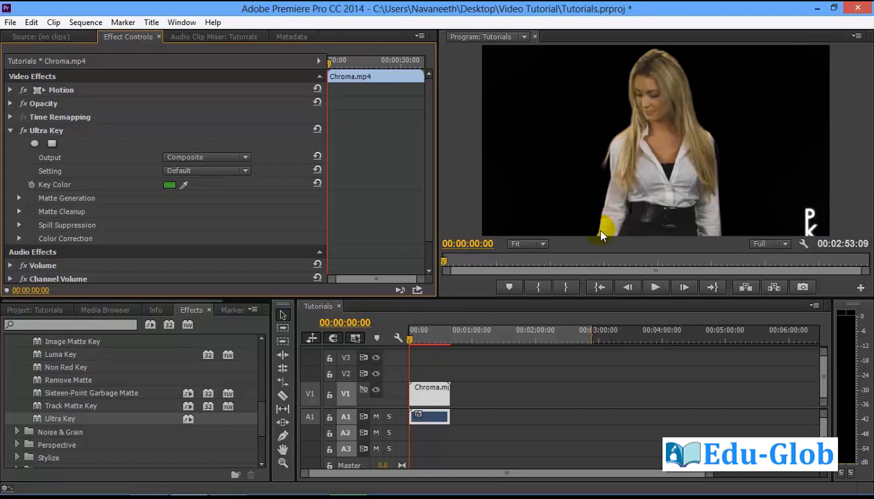
Magnify the Program monitor to 100% and set Ultra Key Matte Cleanup Soften to 10
click(527, 243)
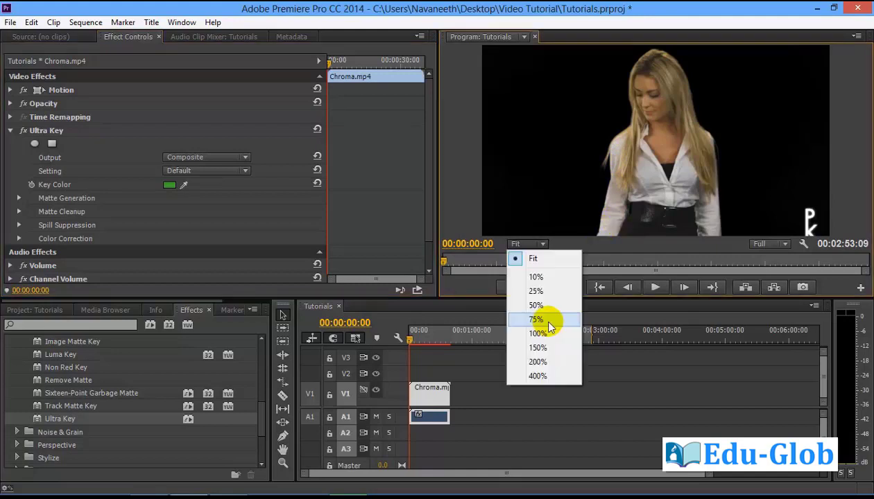
click(548, 323)
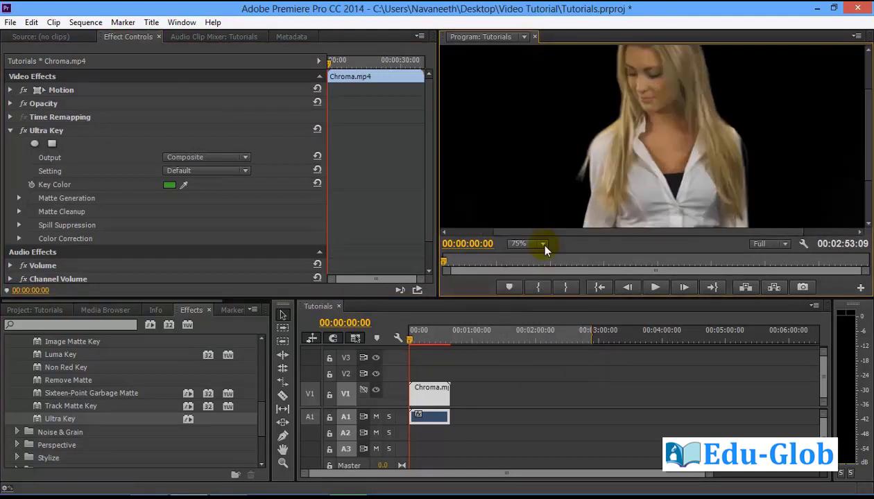
click(536, 242)
click(547, 335)
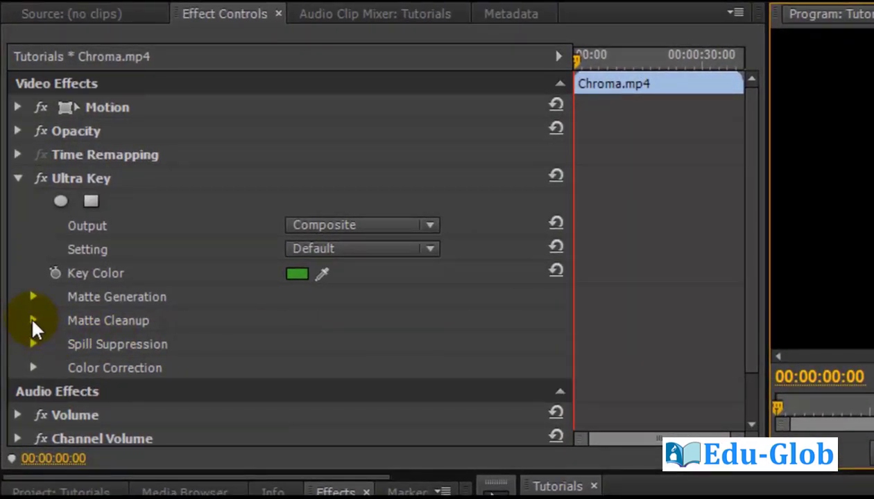
click(33, 321)
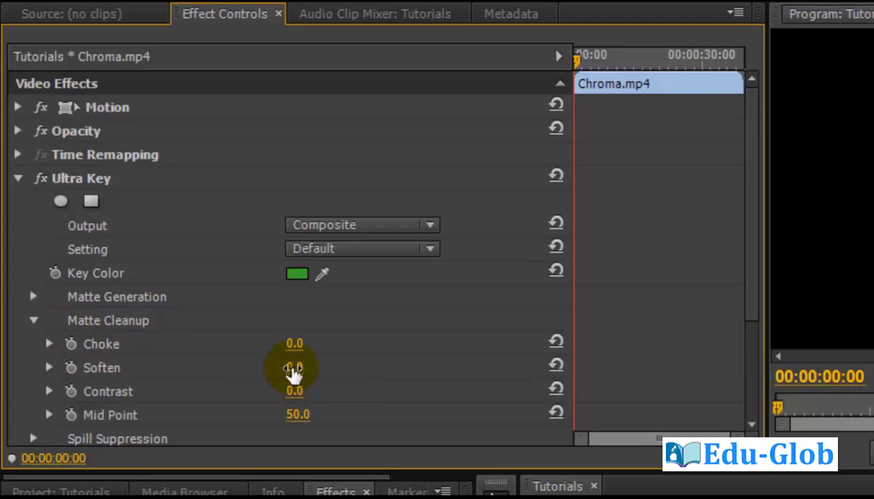
click(292, 370)
text(1)
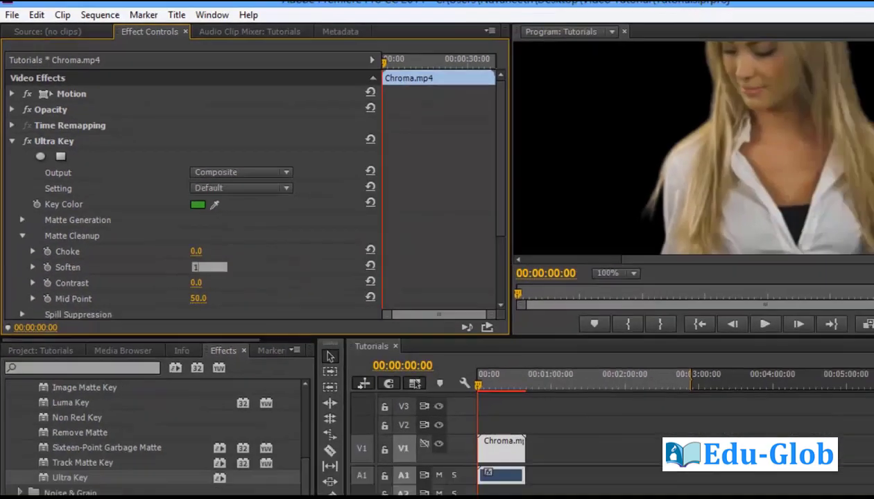
text(0.0)
key(Return)
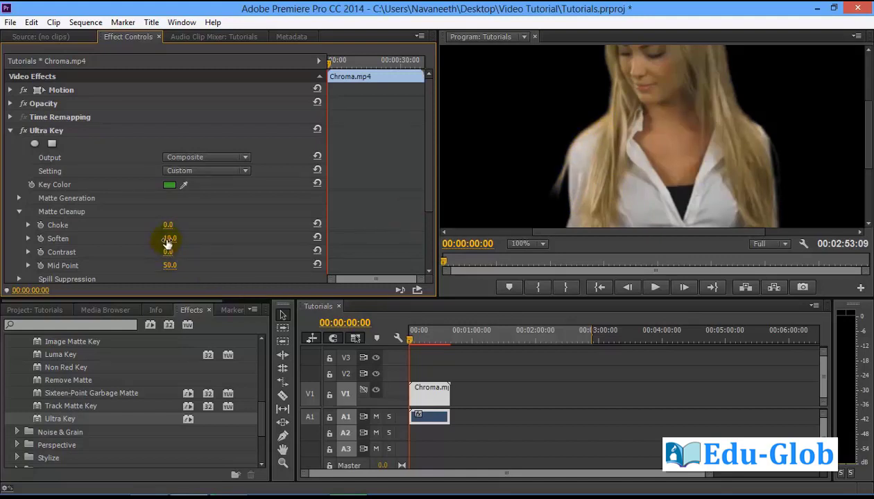
Test a much higher Soften, then return it to 10 and fit the monitor view
drag(169, 242, 230, 242)
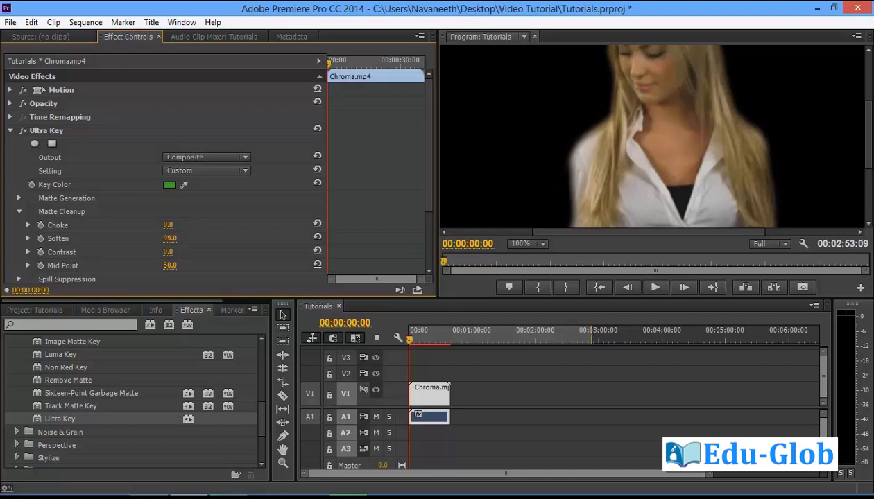
click(170, 237)
text(10)
key(Return)
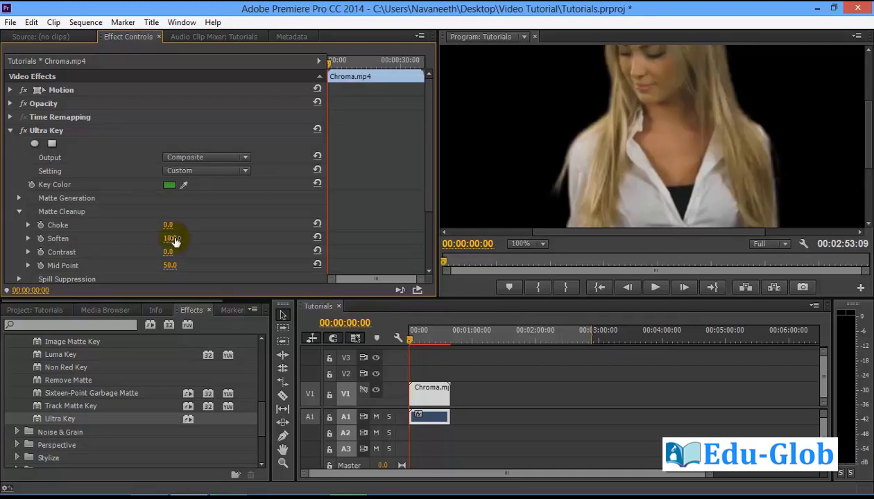
click(533, 244)
click(540, 266)
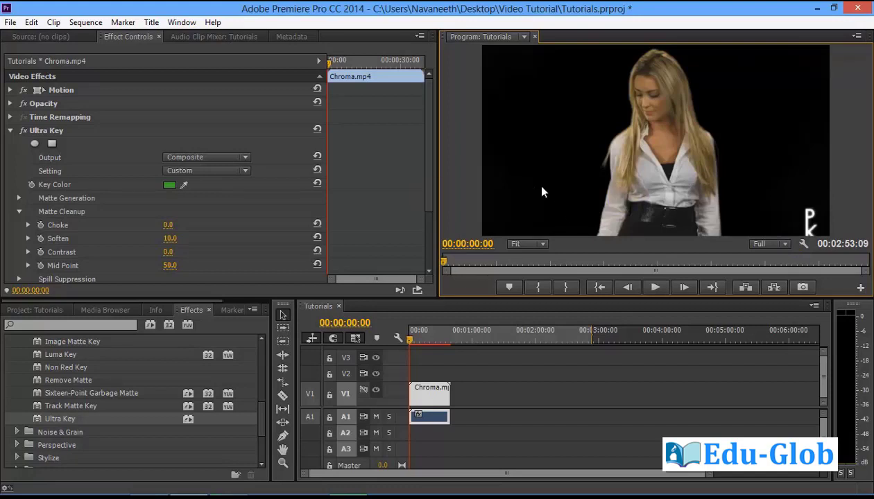
View the Alpha Channel output, raise Pedestal to 45, then switch Output back to Composite
click(244, 158)
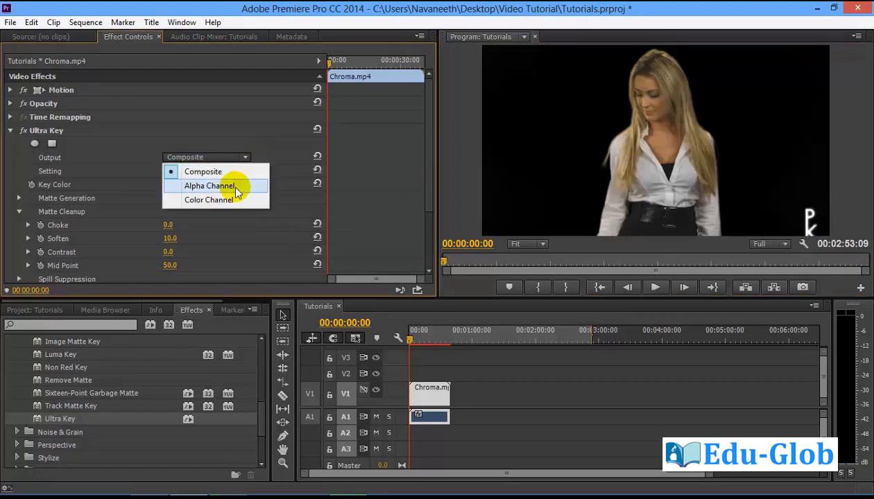
click(235, 187)
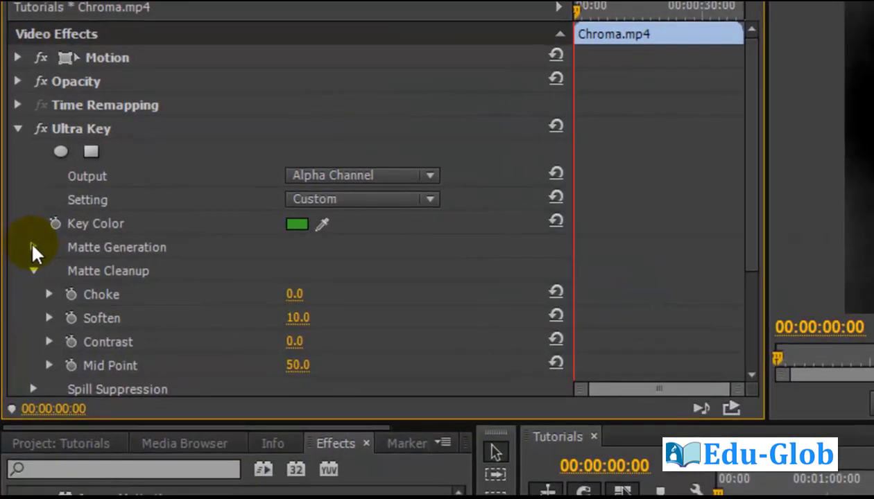
click(19, 198)
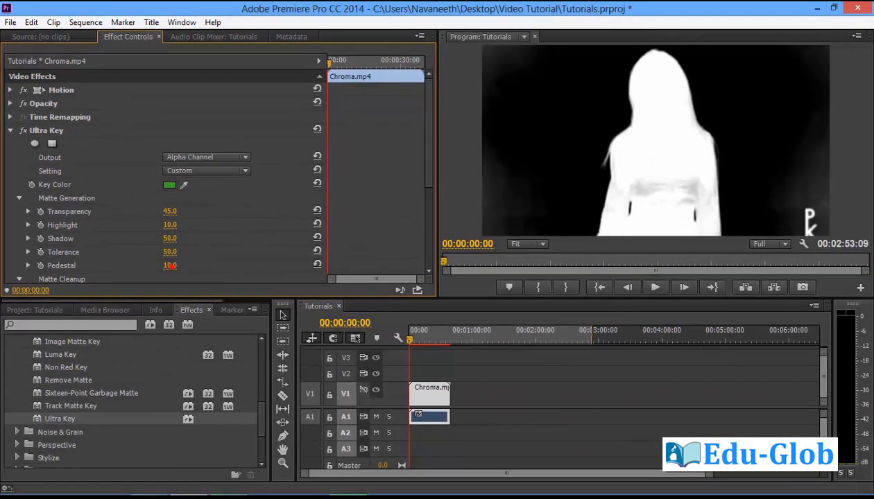
drag(211, 303, 216, 303)
drag(169, 265, 172, 265)
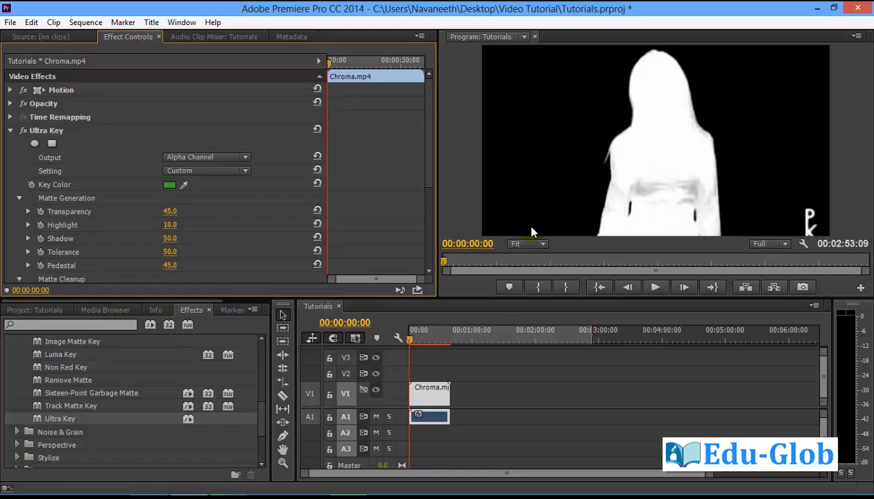
click(245, 158)
click(230, 169)
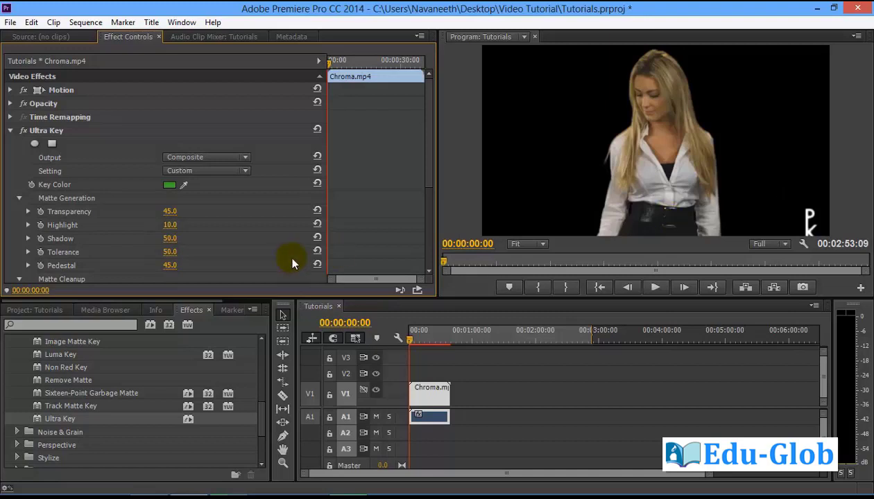
Add Paint splash.mp4 at the start of the sequence and scrub to preview it
click(38, 311)
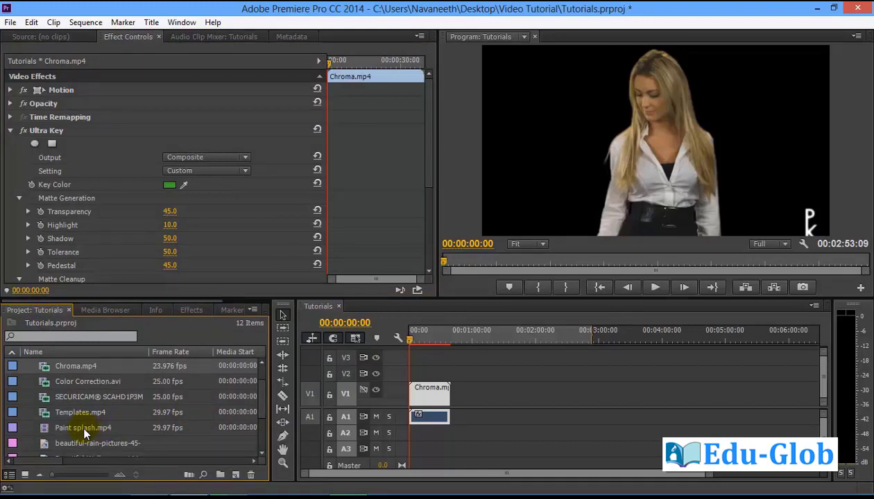
mouse_move(84, 427)
mouse_down()
mouse_move(443, 385)
mouse_move(418, 378)
mouse_up()
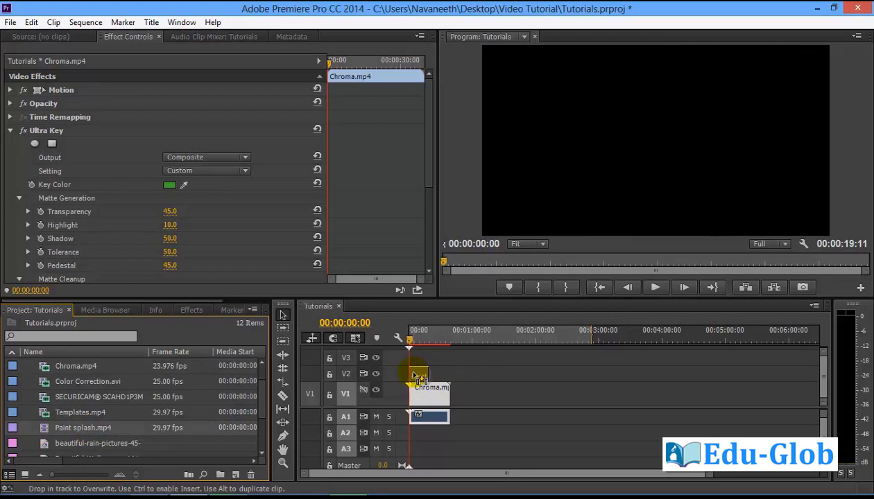
drag(417, 377, 418, 373)
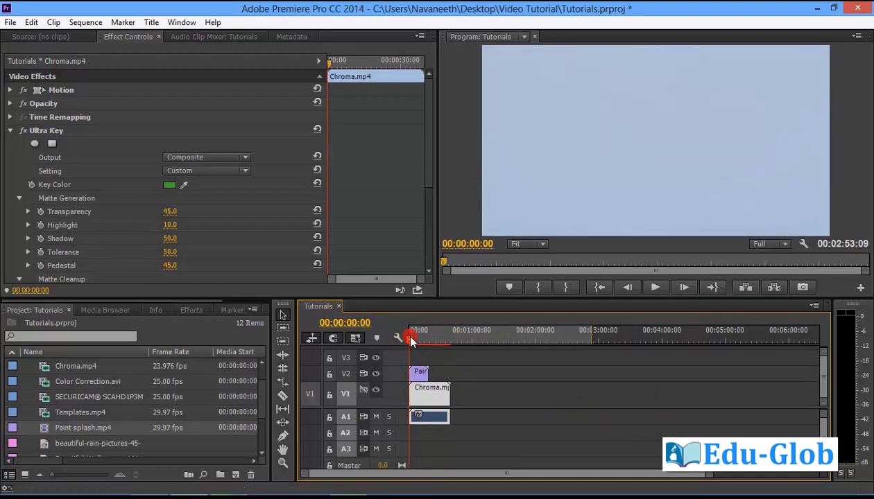
drag(409, 341, 420, 339)
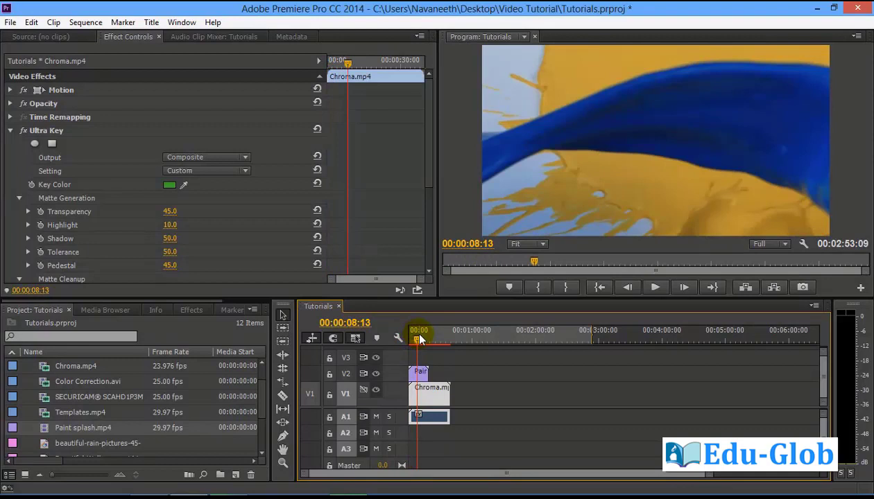
click(433, 395)
Rearrange tracks so Paint splash sits on V1 and the Chroma clip on V2
click(429, 398)
drag(429, 401, 429, 360)
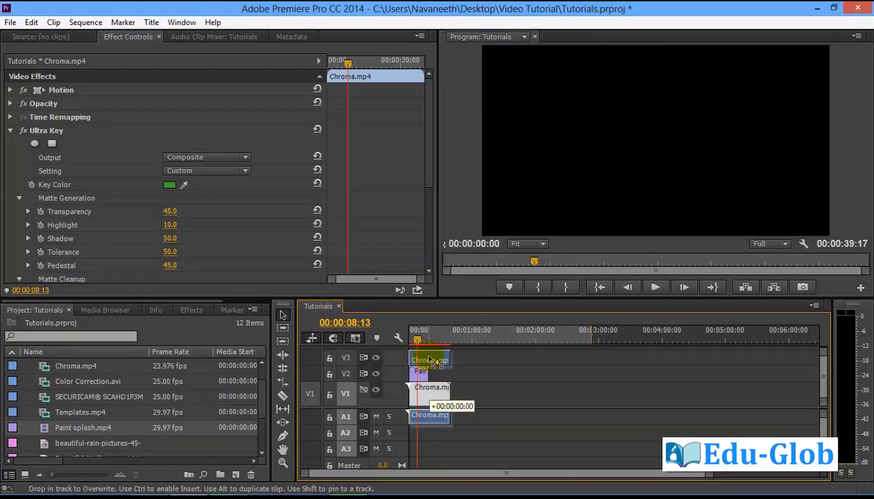
drag(430, 360, 430, 363)
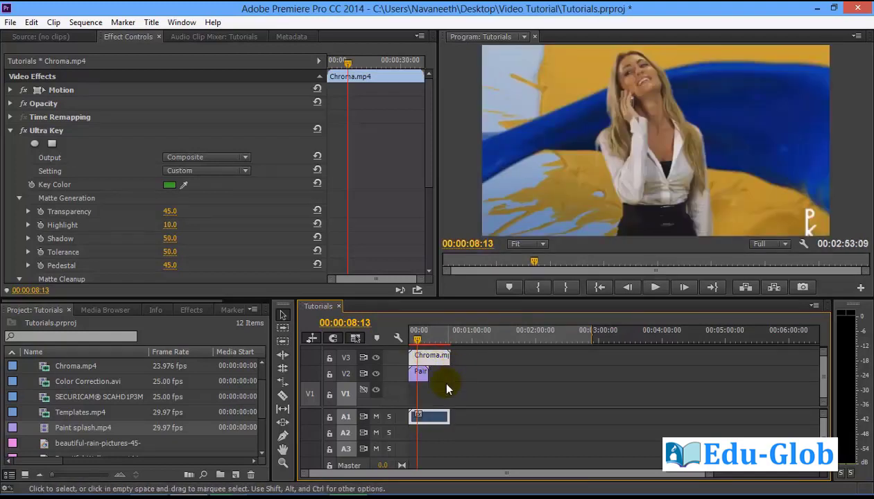
click(417, 377)
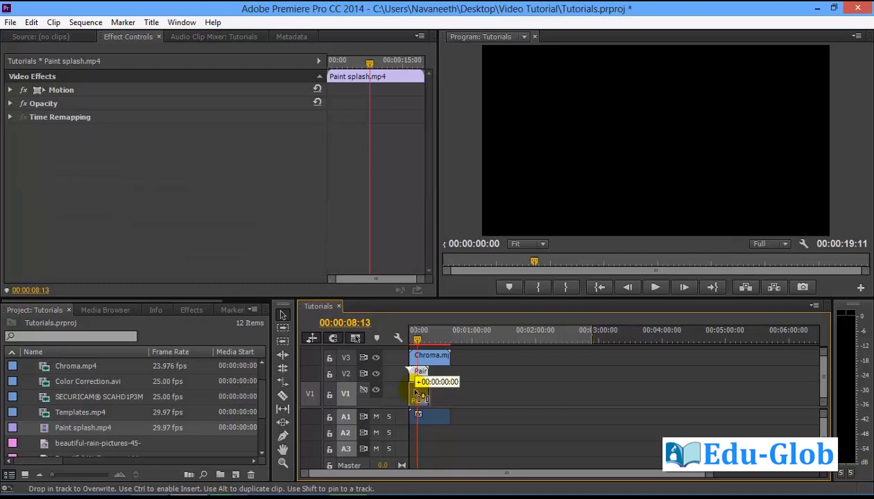
drag(415, 375, 417, 392)
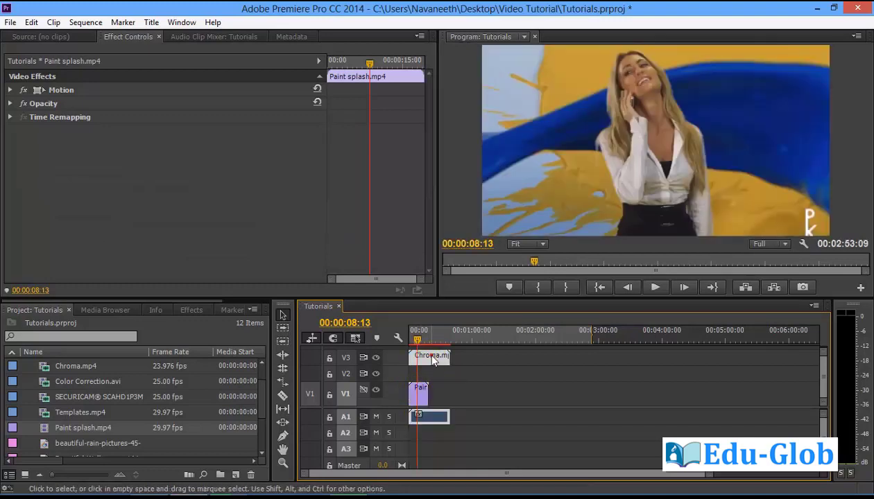
drag(431, 360, 434, 378)
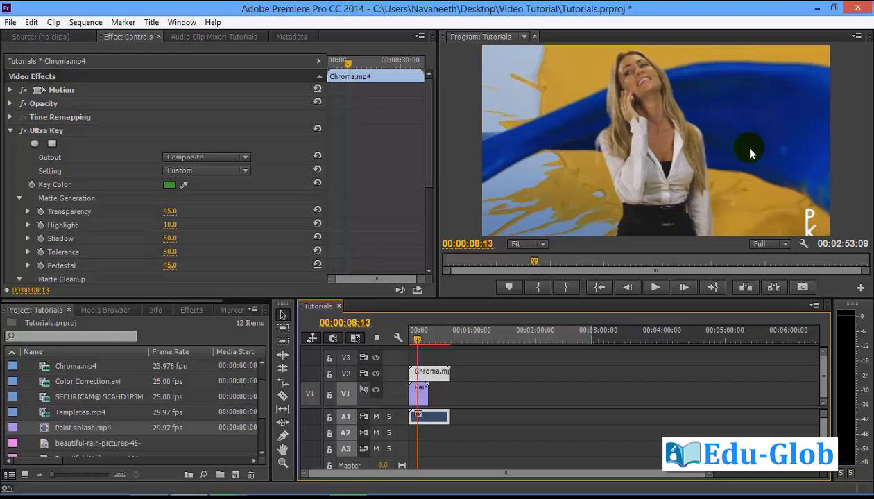
Scale the woman to 77.0 and move her to Position 571.6, 330.7, lower right
click(654, 154)
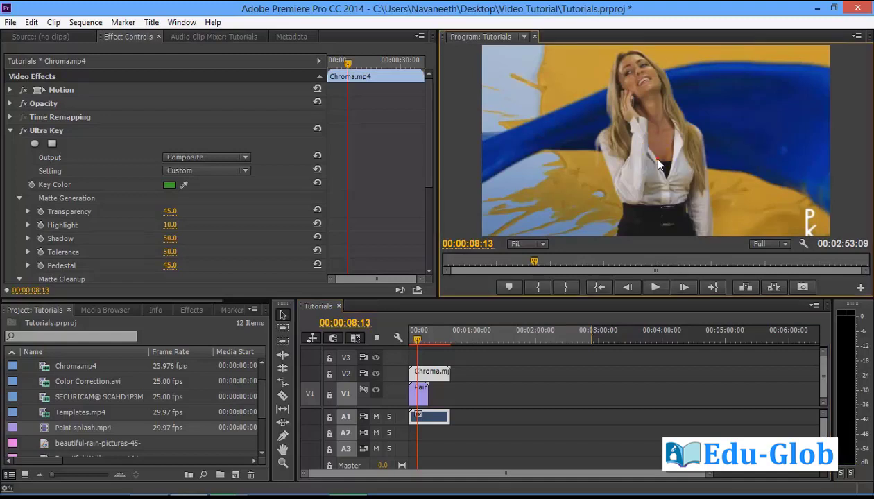
mouse_move(637, 165)
mouse_down()
mouse_move(735, 151)
mouse_move(749, 159)
mouse_up()
click(545, 107)
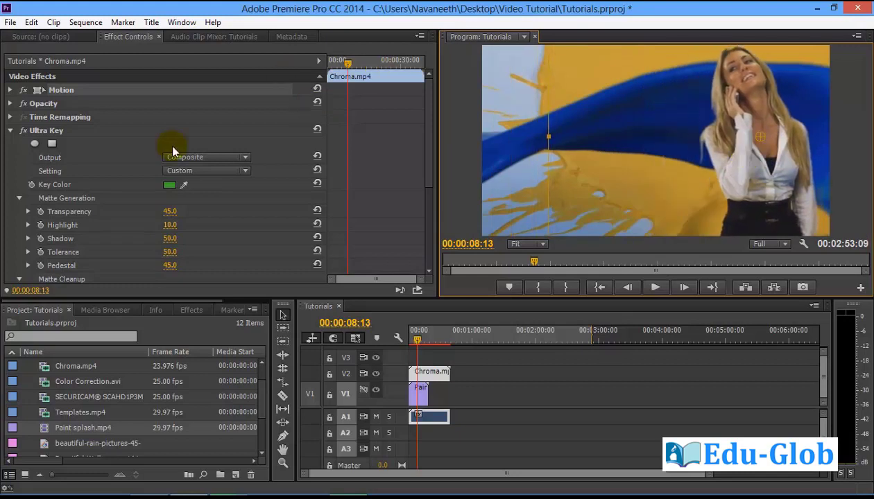
click(10, 90)
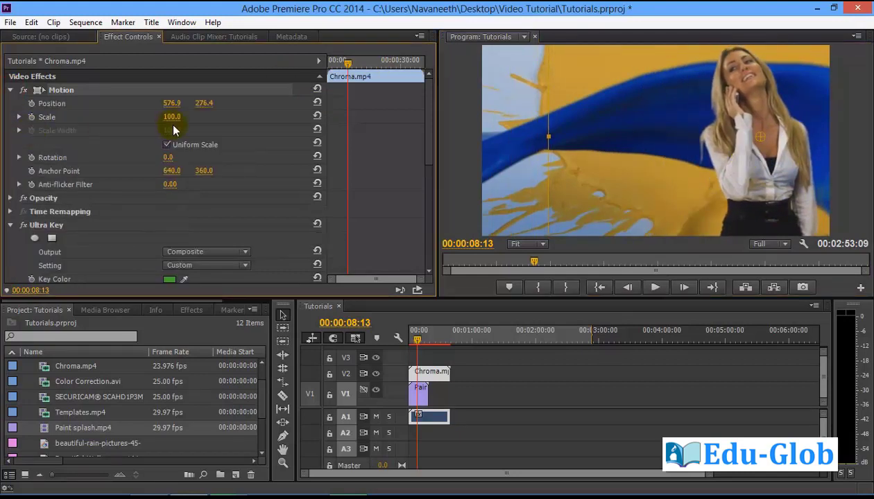
mouse_move(171, 117)
mouse_down()
mouse_move(152, 116)
mouse_move(230, 117)
mouse_up()
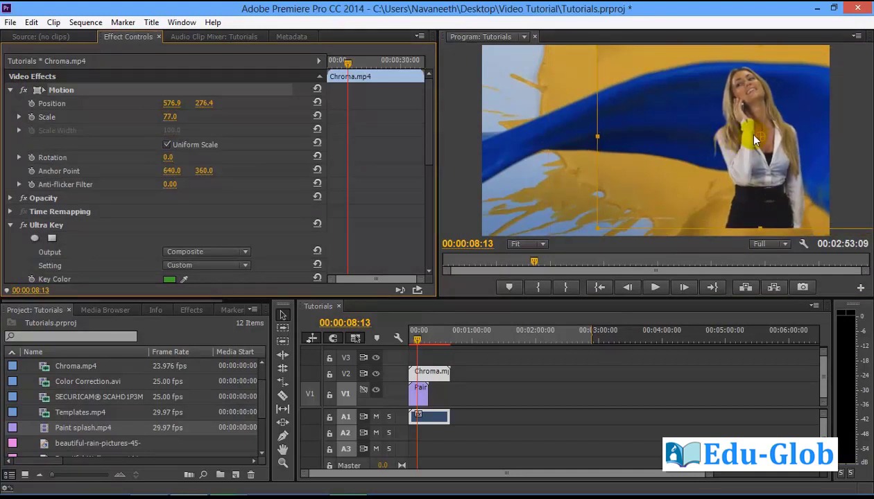
drag(753, 138, 749, 145)
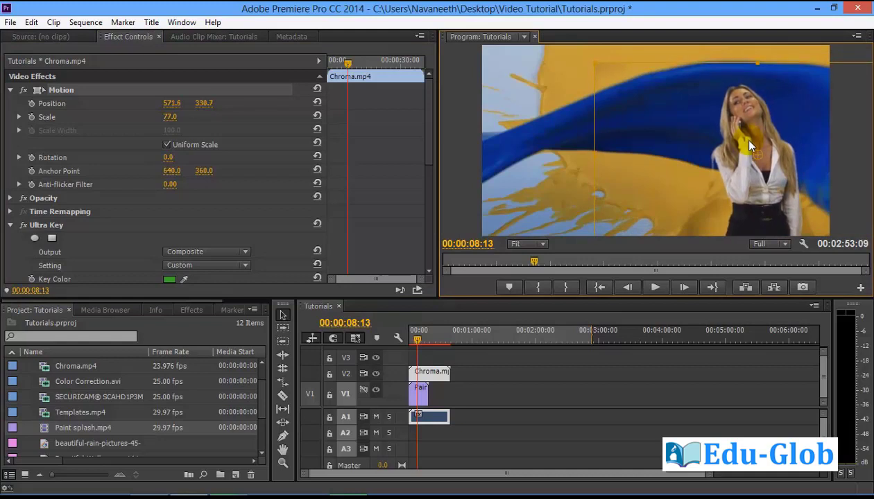
click(446, 372)
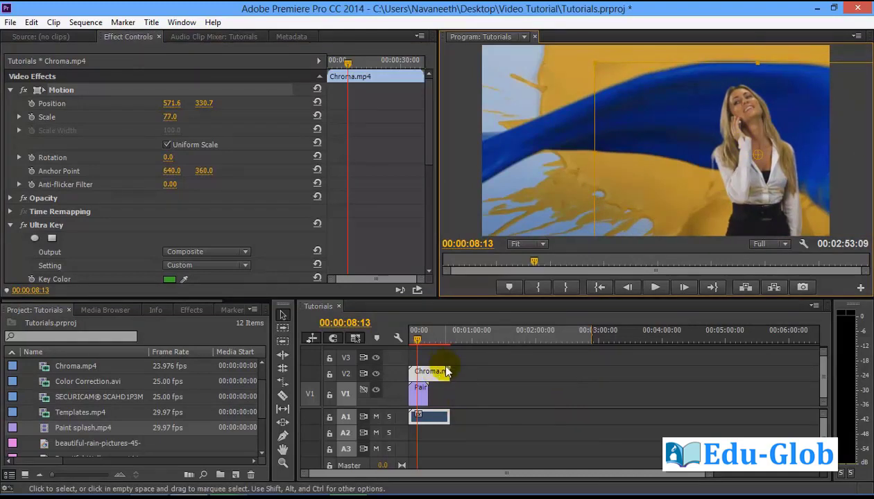
Rate-stretch the Paint splash clip on V1 so it ends with the Chroma clip
click(422, 397)
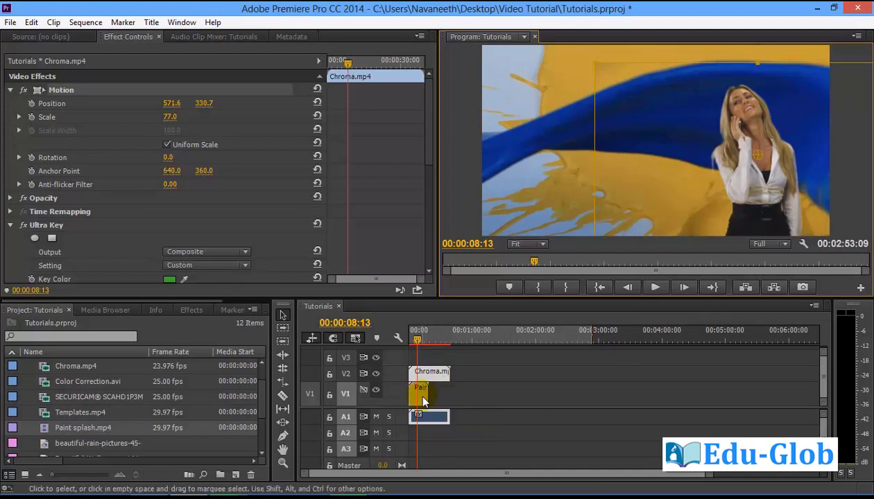
click(431, 375)
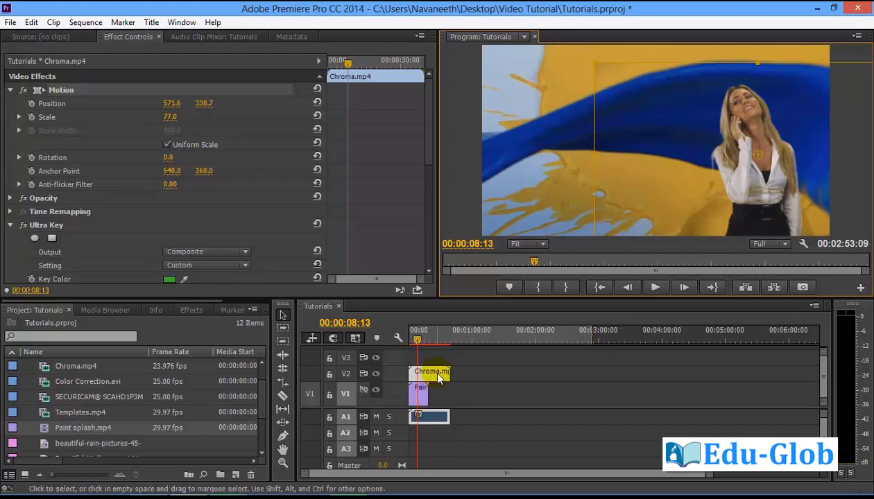
click(283, 381)
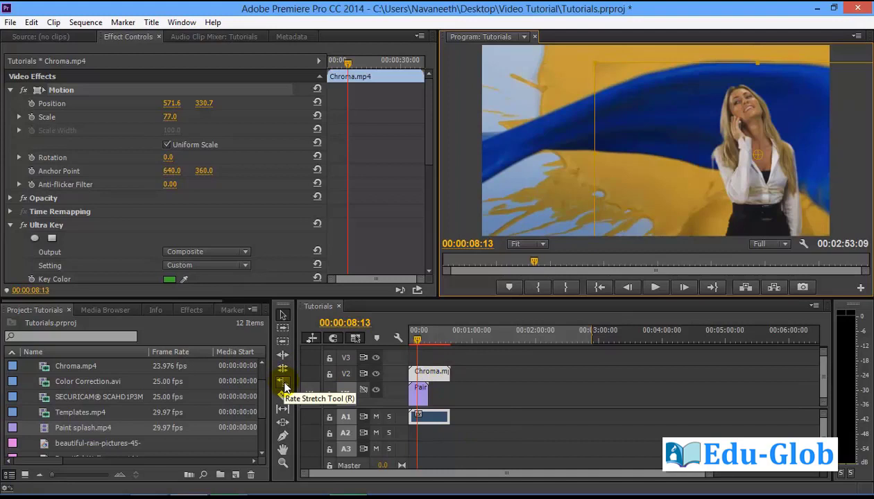
click(429, 391)
drag(430, 392, 444, 394)
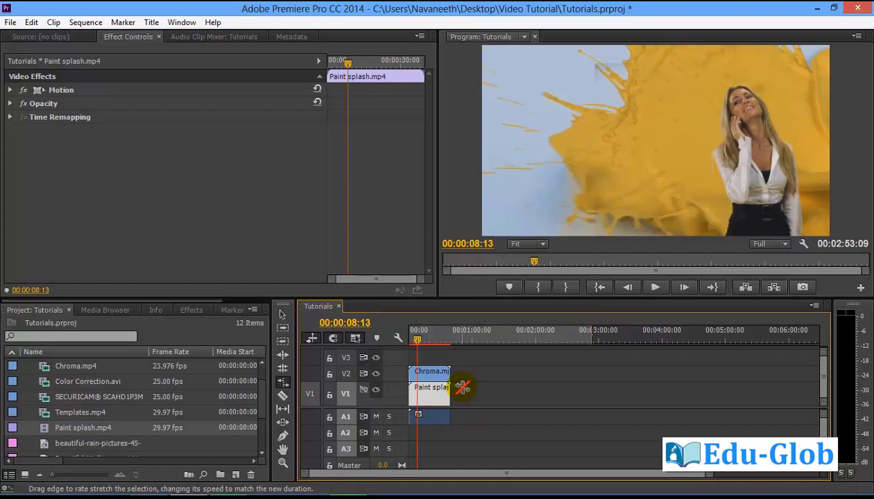
Play the composite from near the start, then stop playback
drag(414, 335, 410, 339)
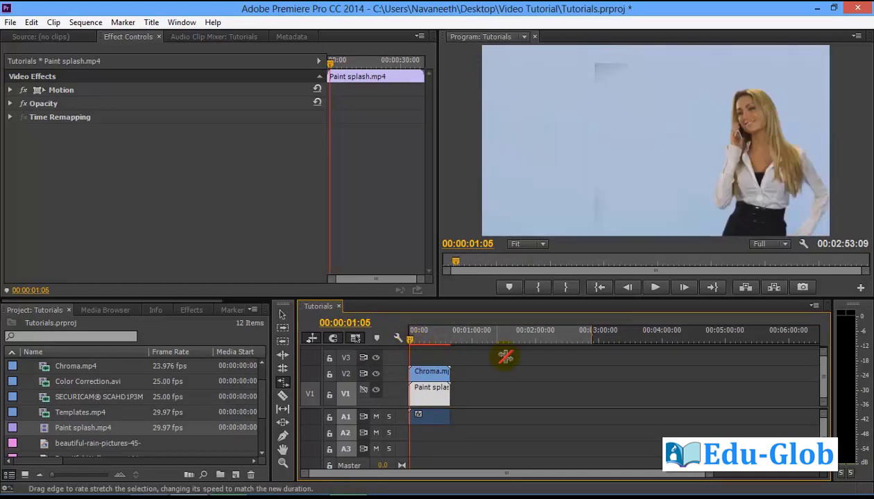
key(space)
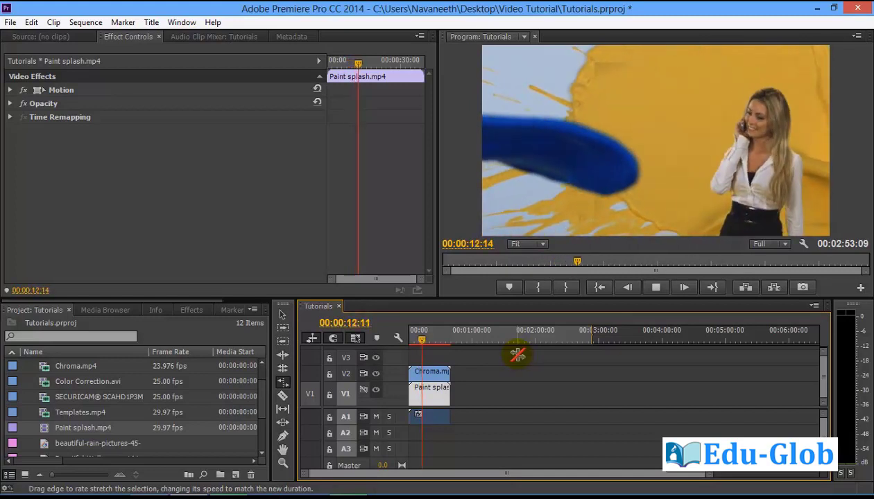
key(space)
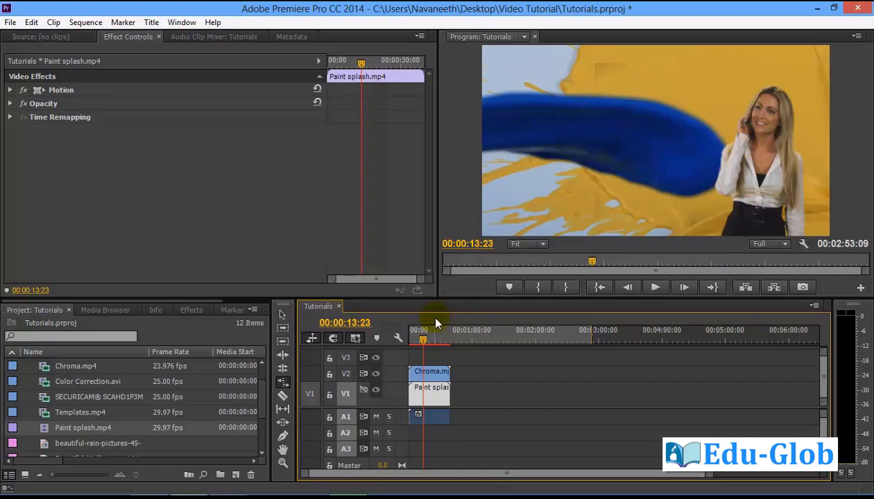
Raise the Chroma clip's Ultra Key Pedestal from 40 to 51
click(436, 382)
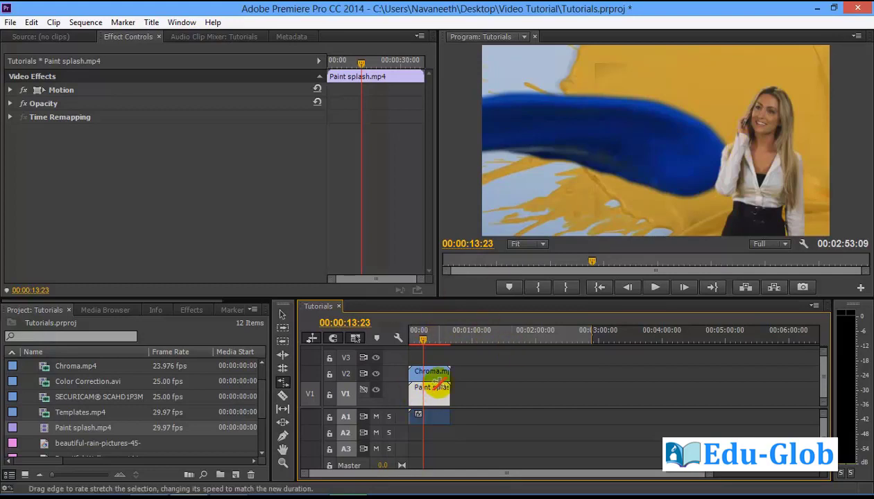
key(v)
click(432, 372)
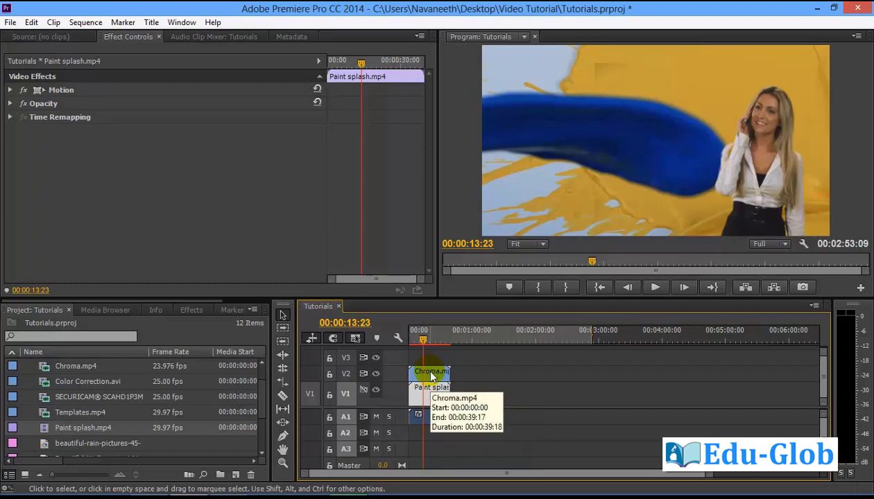
click(431, 374)
scroll(276, 202, down, 3)
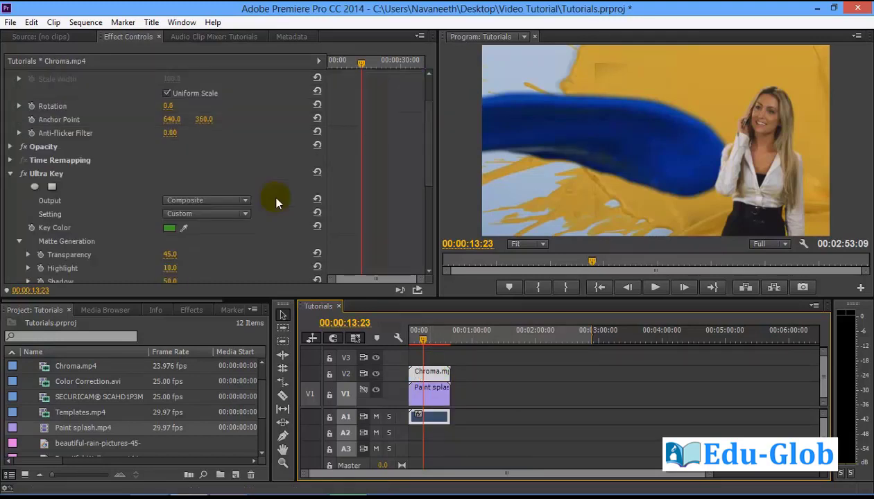
drag(428, 151, 429, 179)
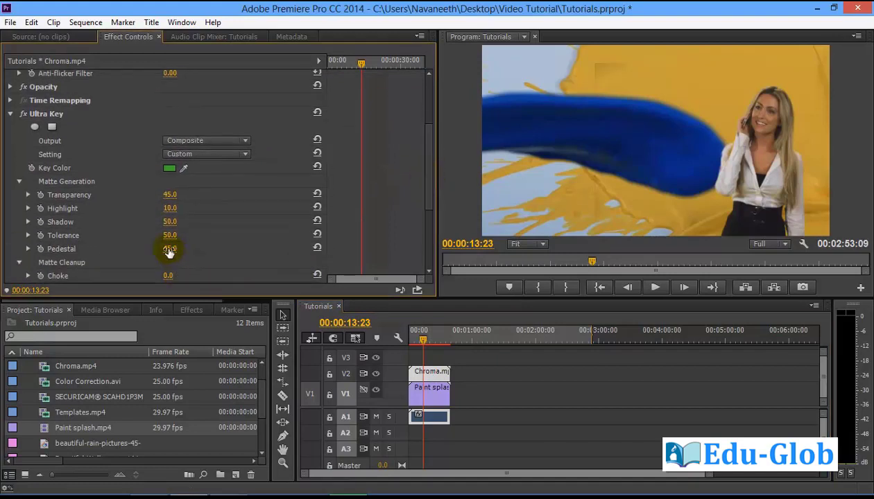
drag(169, 248, 192, 249)
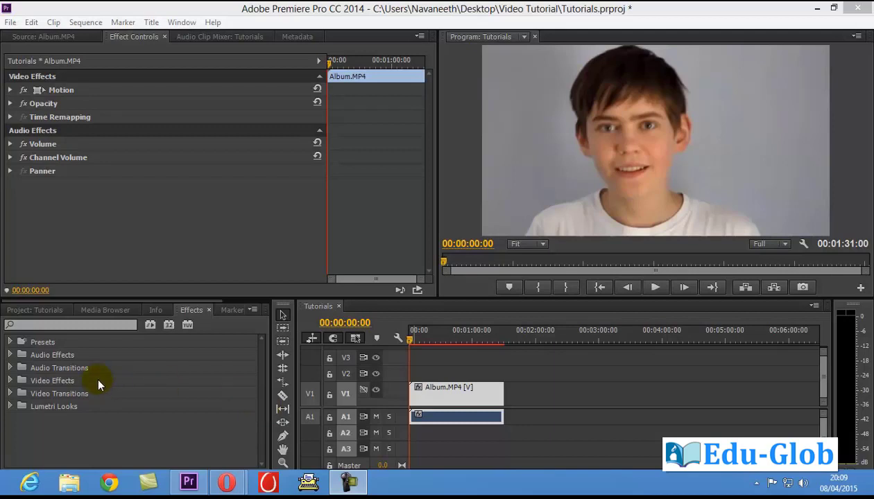
Apply Eight-Point Garbage Matte from Video Effects > Keying to the Album.MP4 clip on V1
click(9, 380)
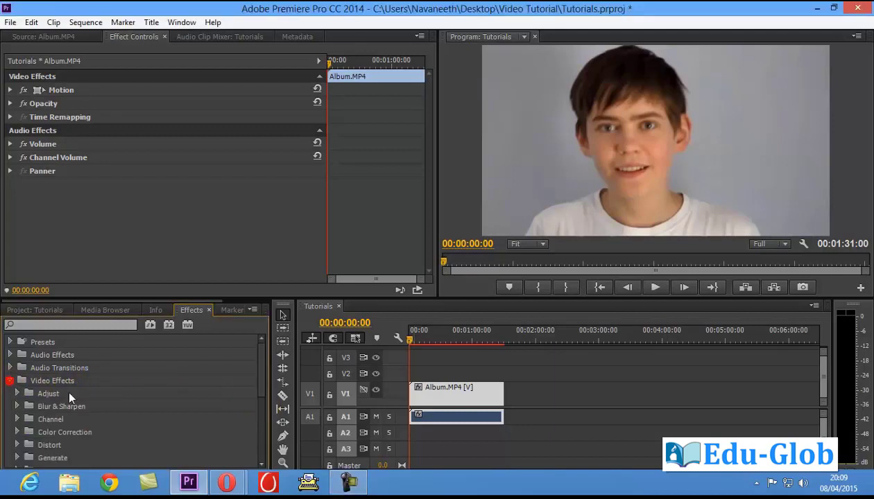
scroll(69, 397, down, 2)
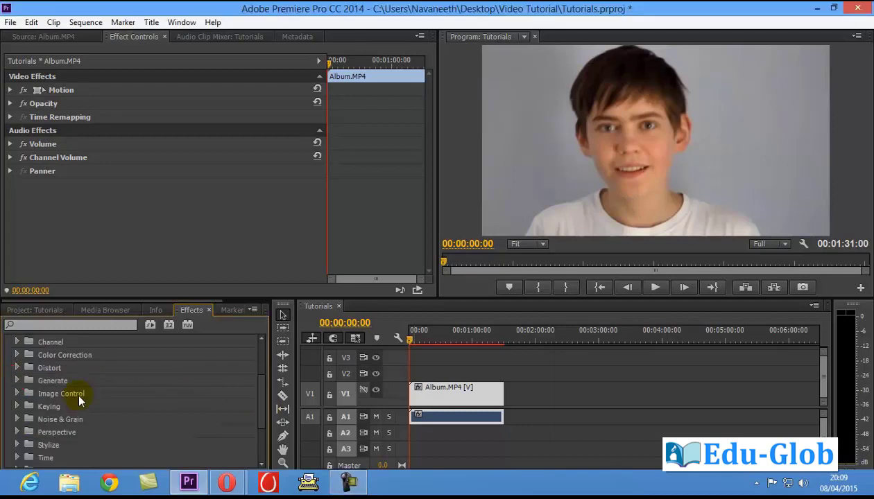
click(17, 407)
scroll(97, 447, down, 1)
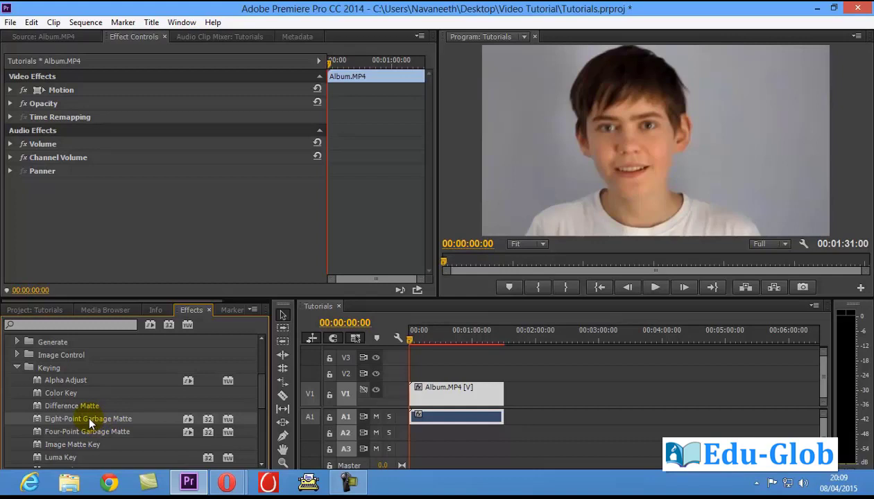
drag(83, 419, 466, 398)
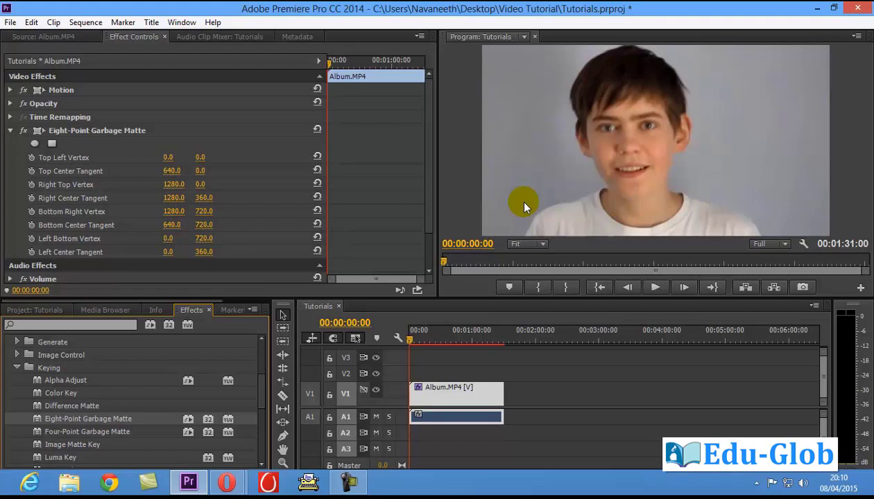
Set the Program monitor zoom to 25% so the full frame edges are visible
click(689, 162)
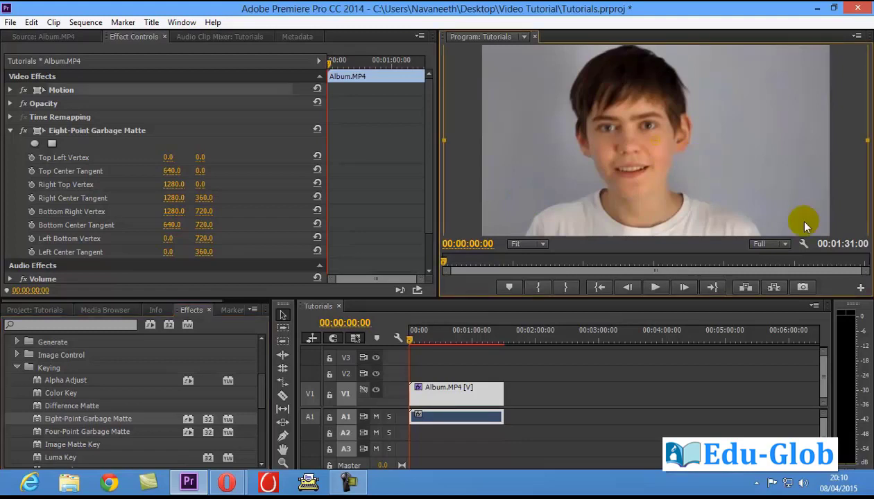
click(539, 244)
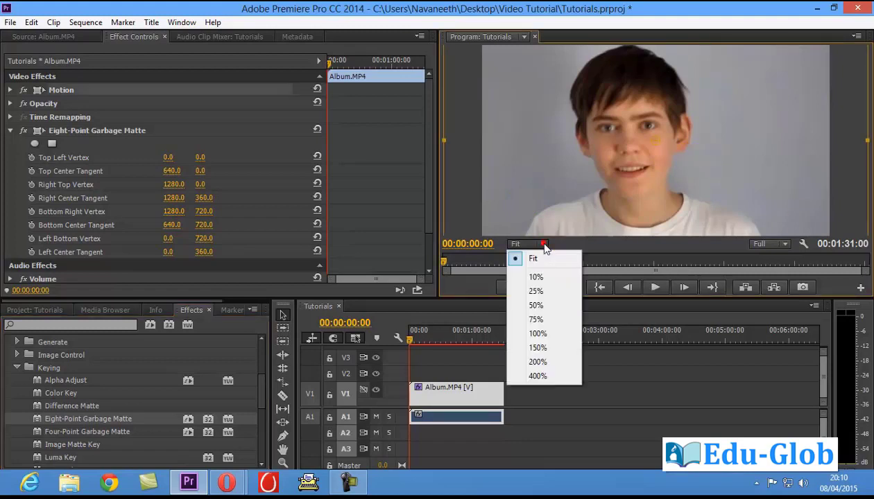
click(545, 307)
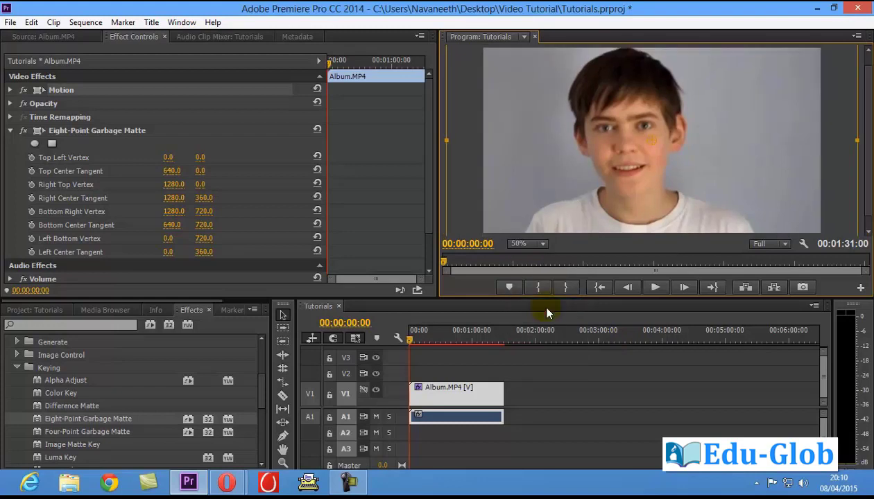
click(541, 244)
click(536, 291)
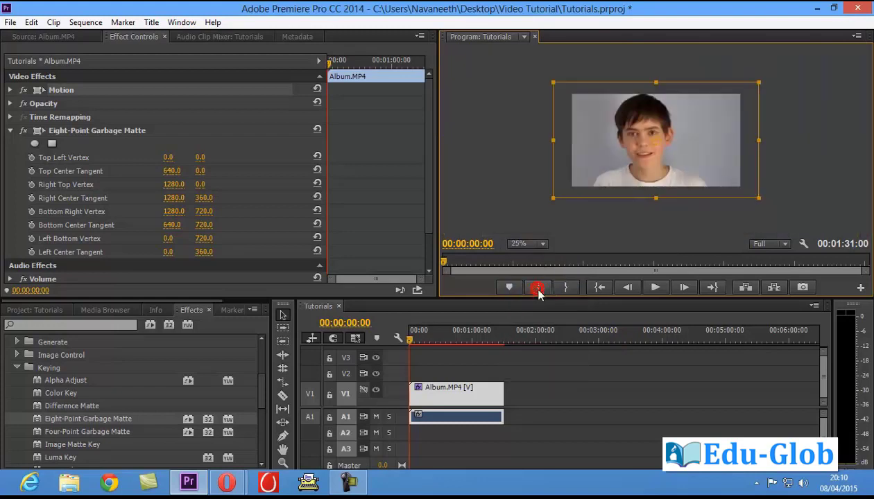
Pull six Eight-Point Garbage Matte handles inward around the boy, e.g. Top Left 267.2, 176.0
click(109, 132)
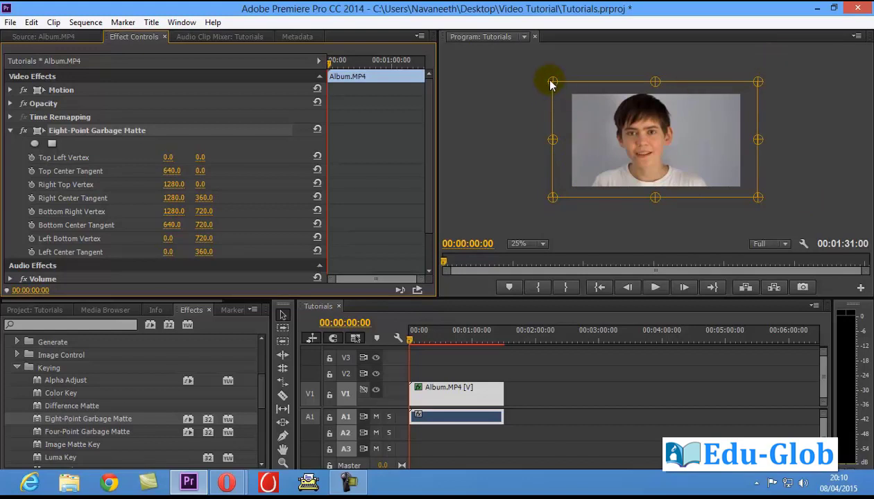
drag(552, 83, 594, 110)
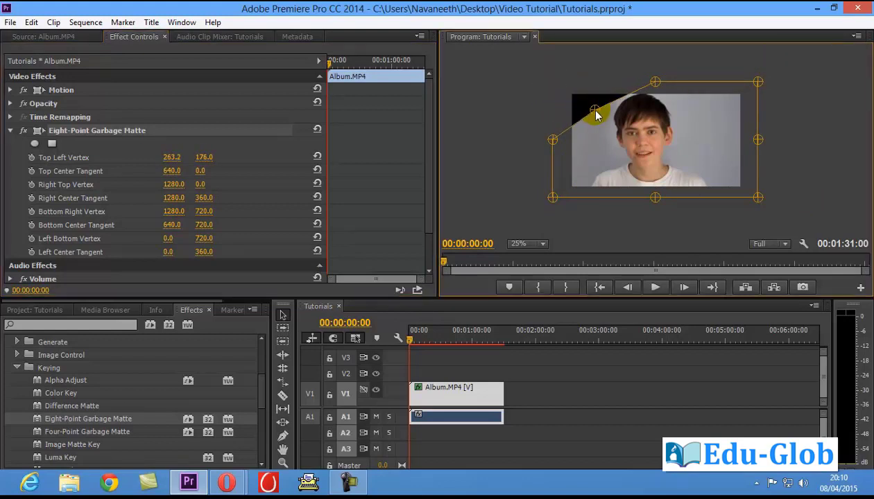
drag(552, 140, 605, 151)
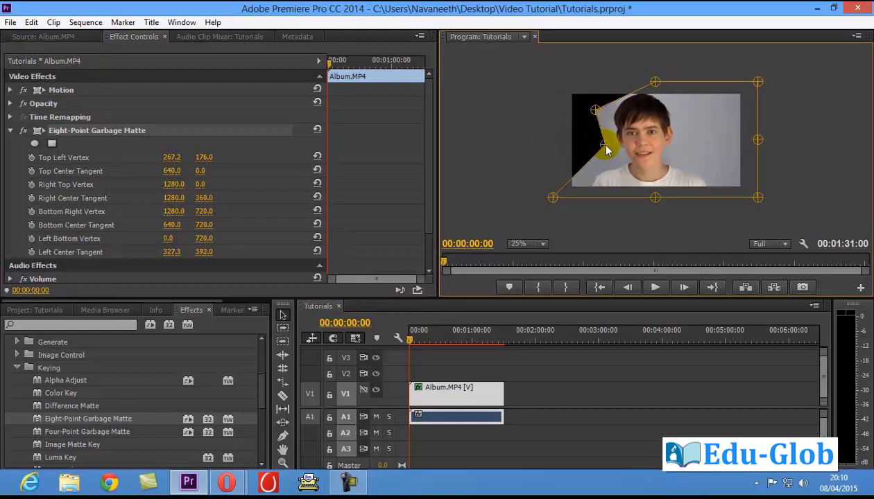
drag(552, 197, 575, 190)
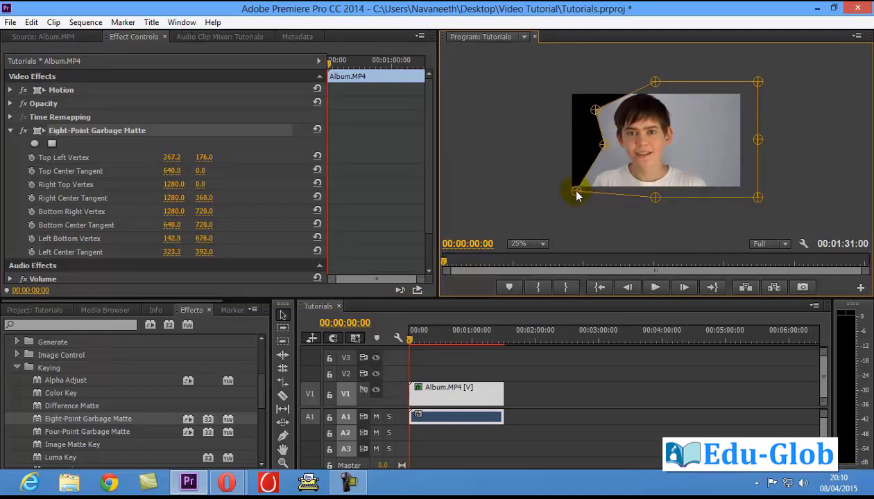
drag(757, 196, 719, 186)
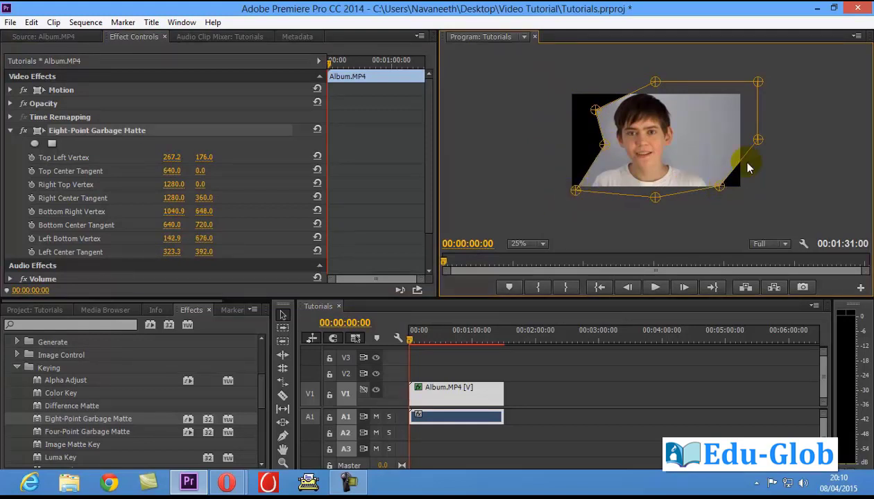
drag(756, 142, 704, 165)
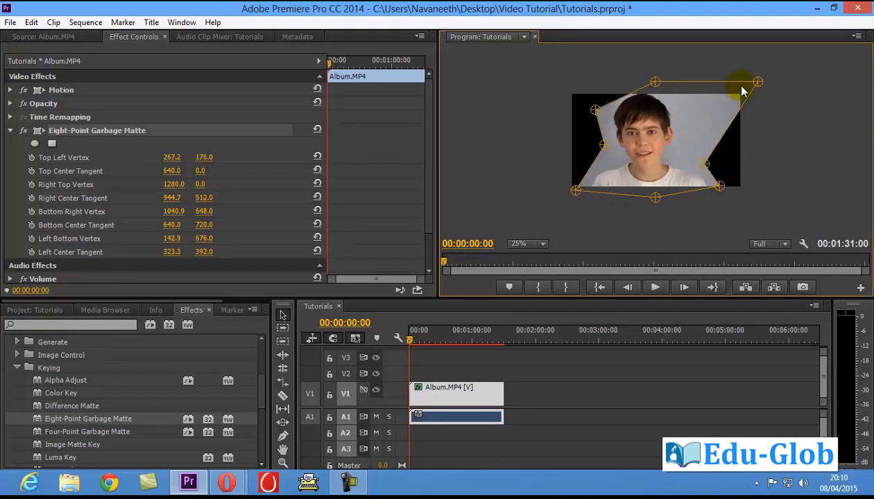
drag(757, 82, 687, 122)
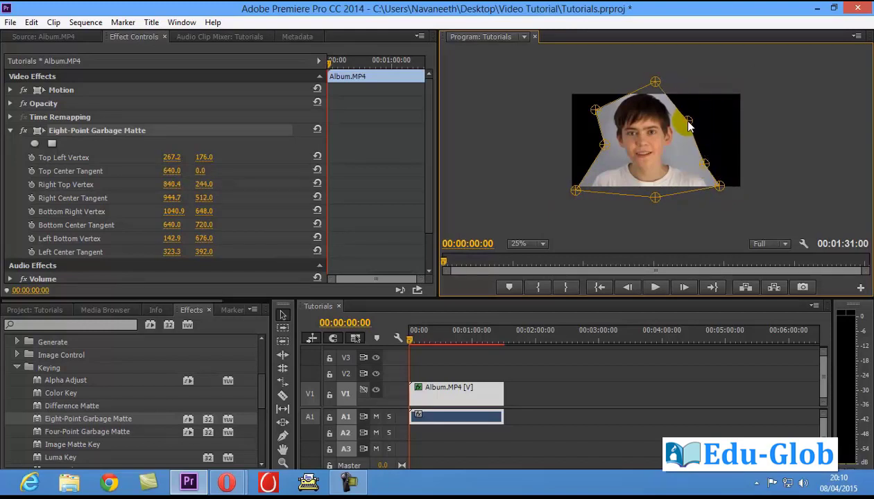
click(539, 130)
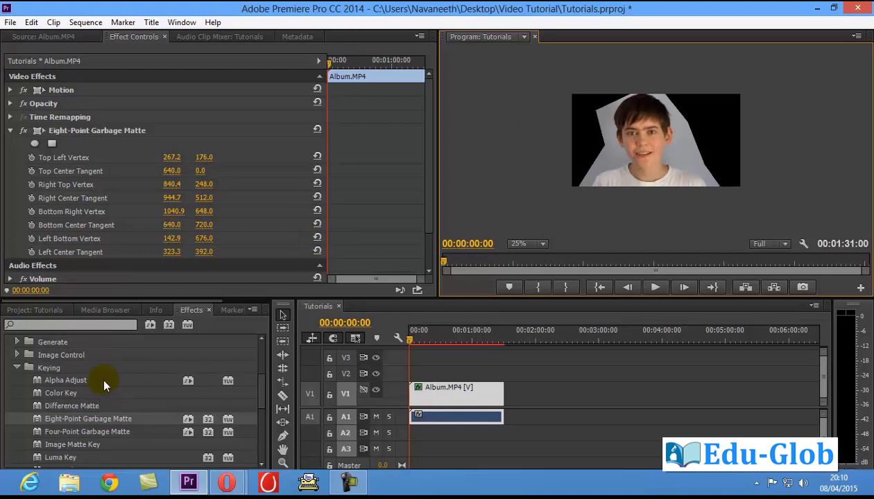
Delete the Eight-Point Garbage Matte and apply Sixteen-Point Garbage Matte to Album.MP4
click(102, 432)
scroll(103, 432, down, 1)
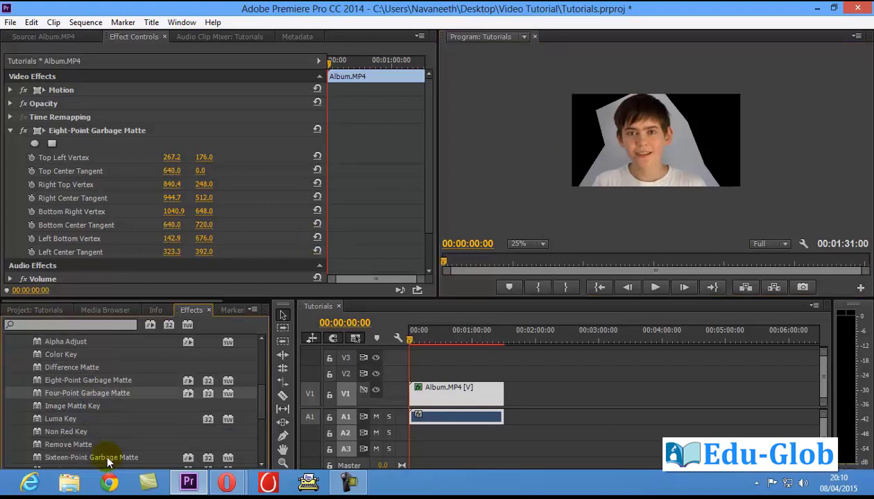
click(102, 134)
key(Delete)
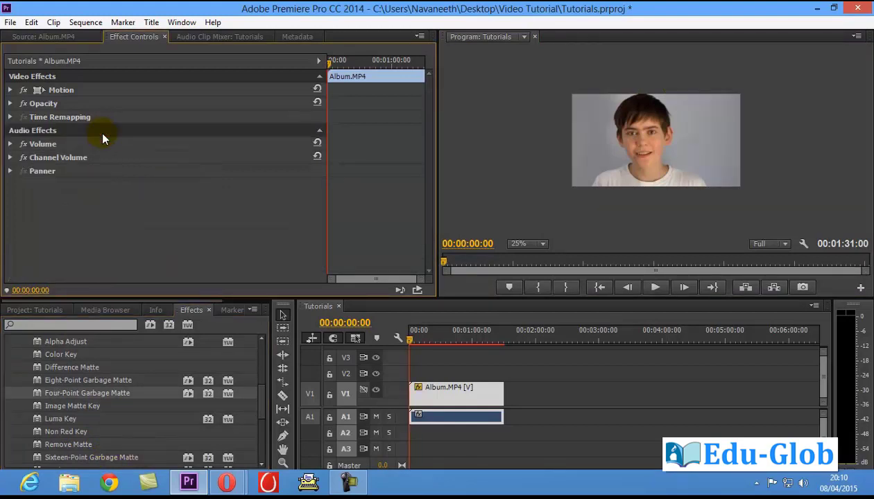
scroll(114, 397, down, 1)
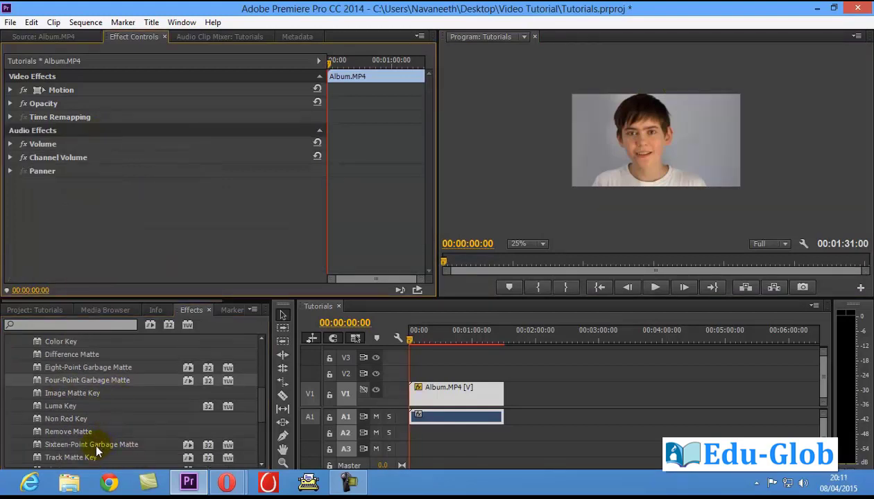
drag(101, 444, 456, 396)
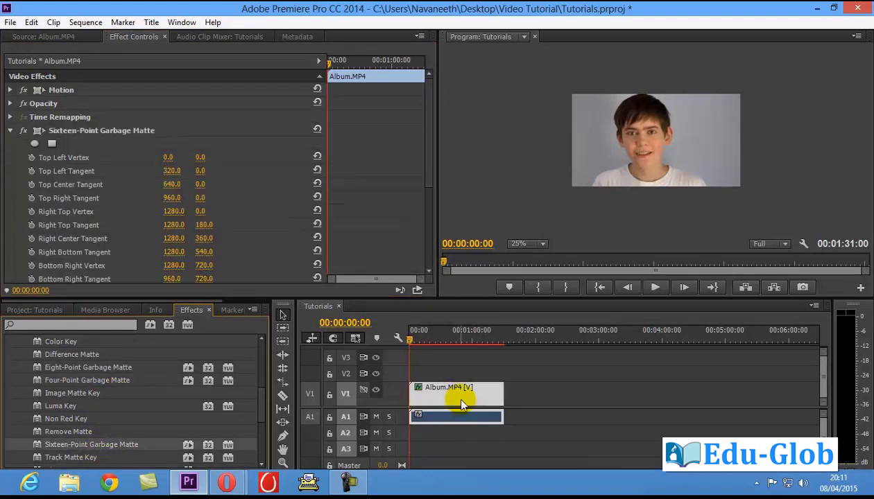
Pull the sixteen-point matte's right-side, top and top-left points inward around the boy's head and shoulders
click(83, 135)
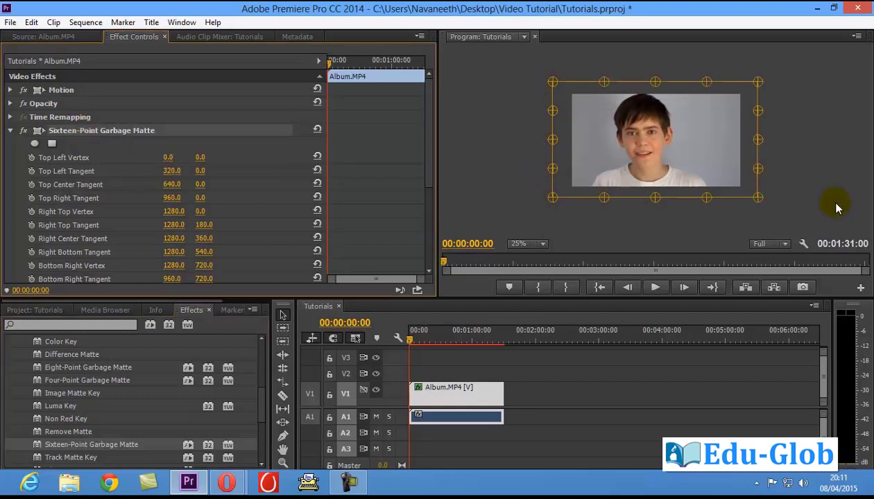
drag(758, 81, 688, 122)
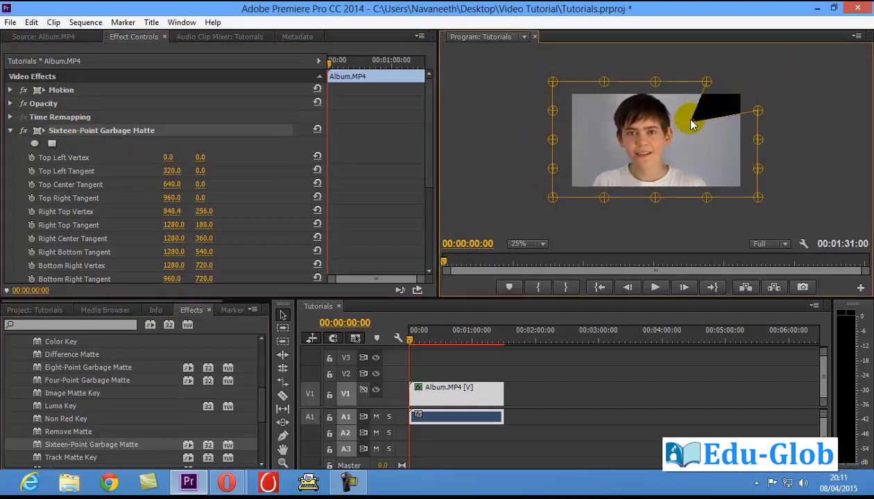
drag(706, 81, 685, 110)
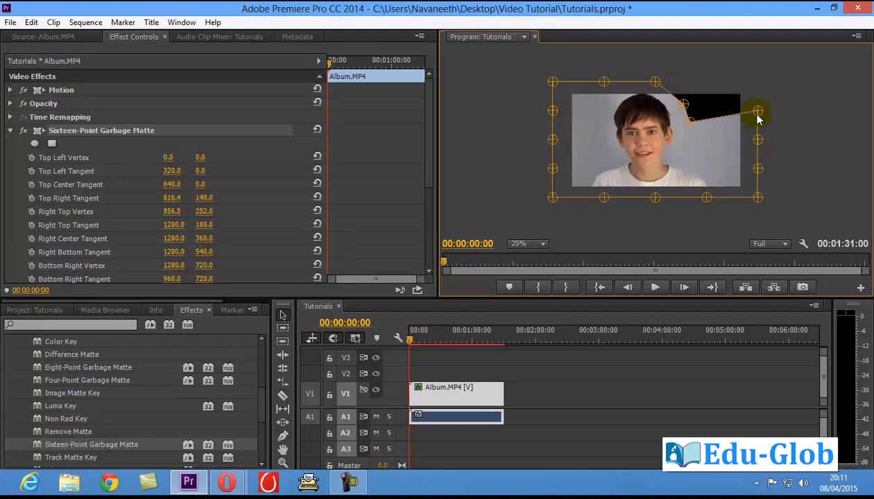
drag(757, 111, 679, 156)
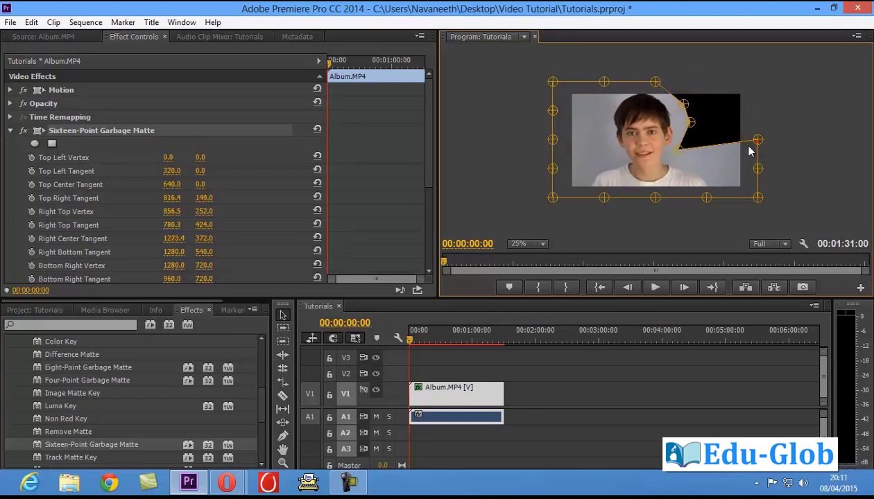
drag(757, 140, 702, 167)
drag(758, 169, 715, 184)
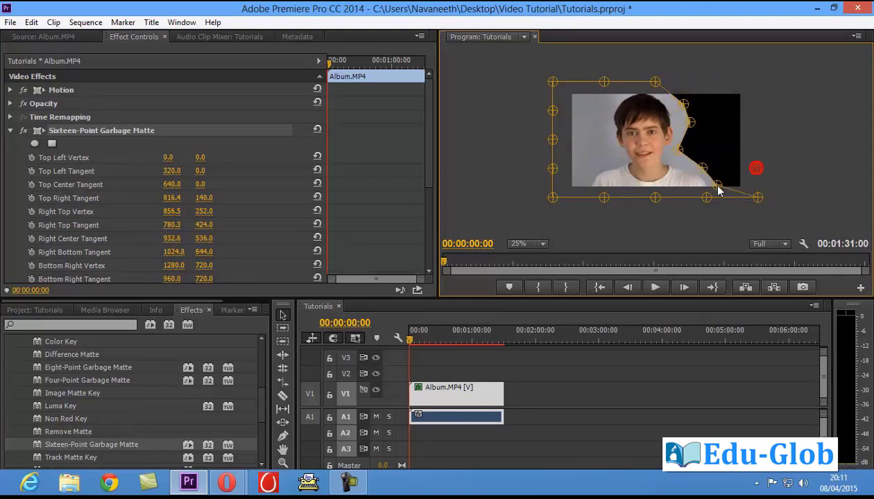
drag(604, 82, 607, 106)
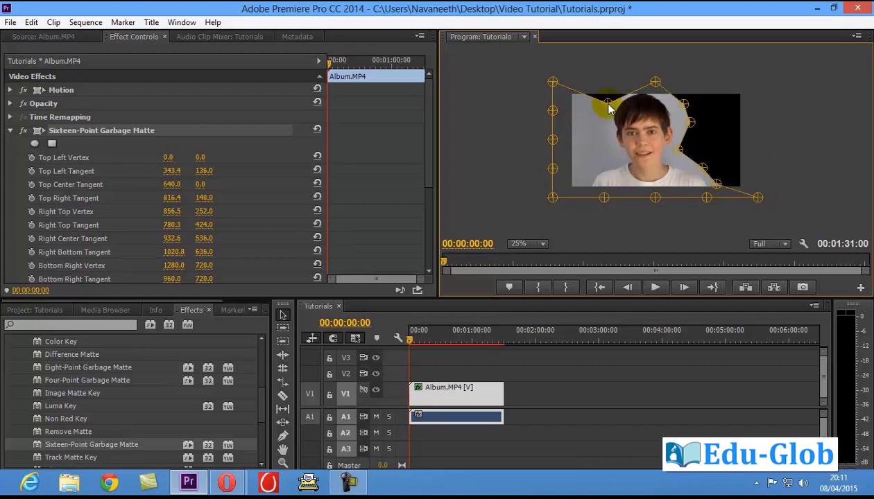
mouse_move(552, 82)
mouse_down()
mouse_move(600, 150)
mouse_move(576, 190)
mouse_up()
click(684, 65)
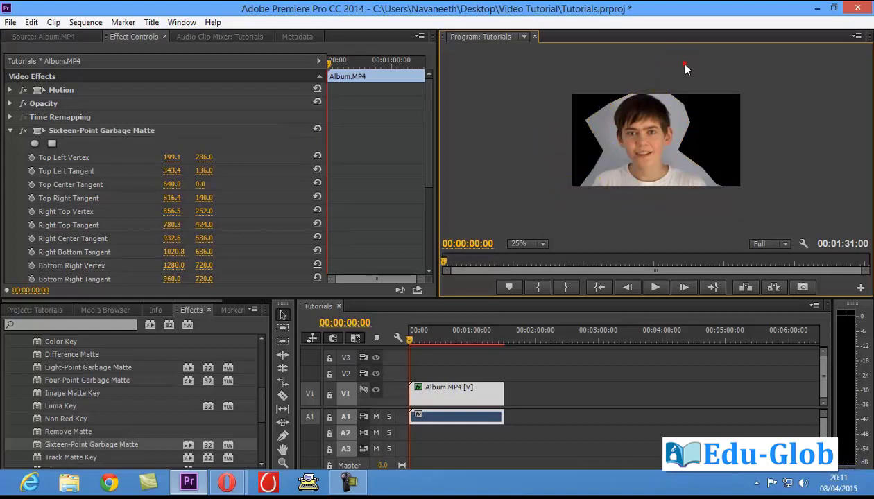